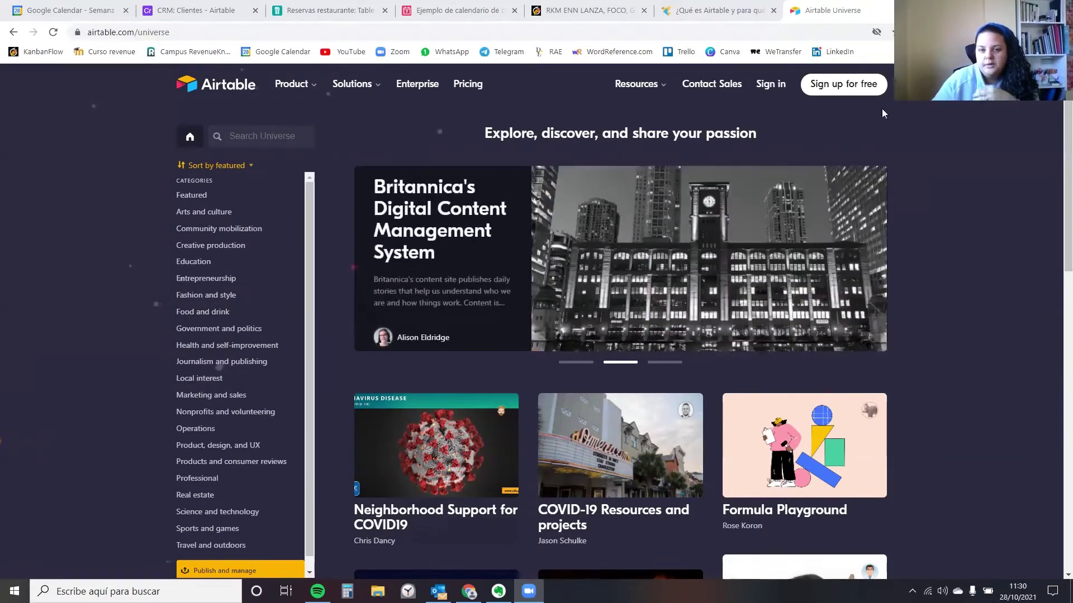
# - Search Universe for expedia and open the 2019 (Completed) projects view of the UX Process & Project Planning base
pyautogui.click(287, 135)
pyautogui.write('expedia')
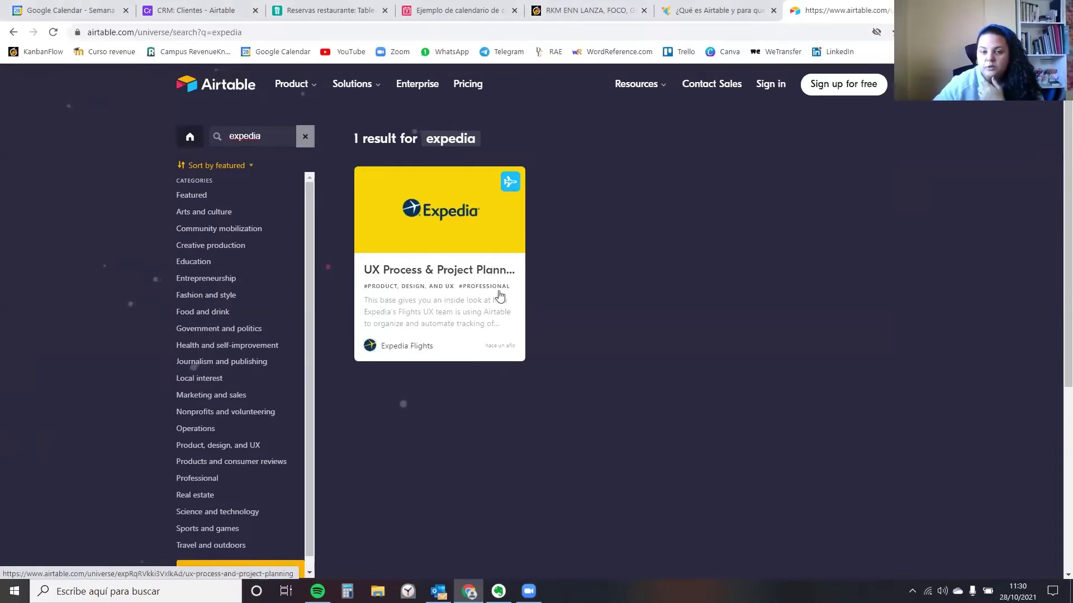
pyautogui.click(433, 274)
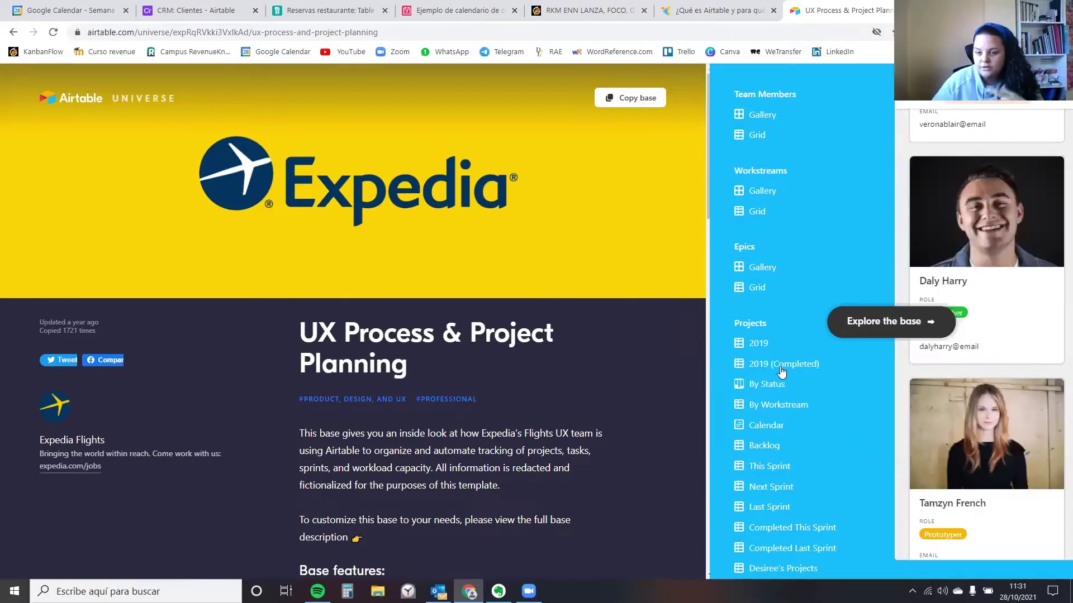
pyautogui.click(760, 369)
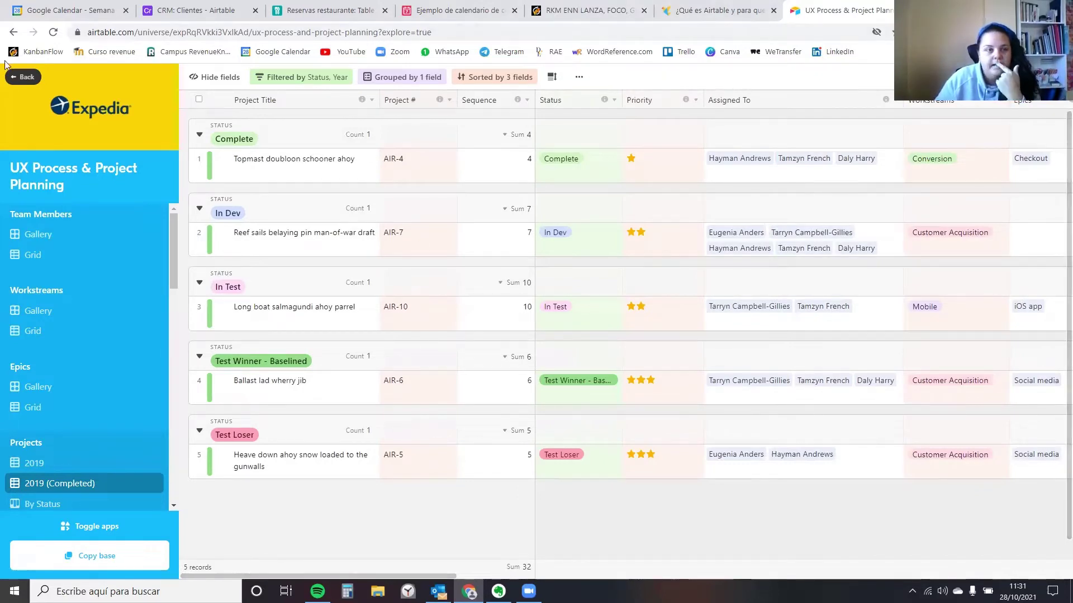
# - Return from the Expedia base to the Universe search results and open Airtable's product overview page
pyautogui.click(13, 32)
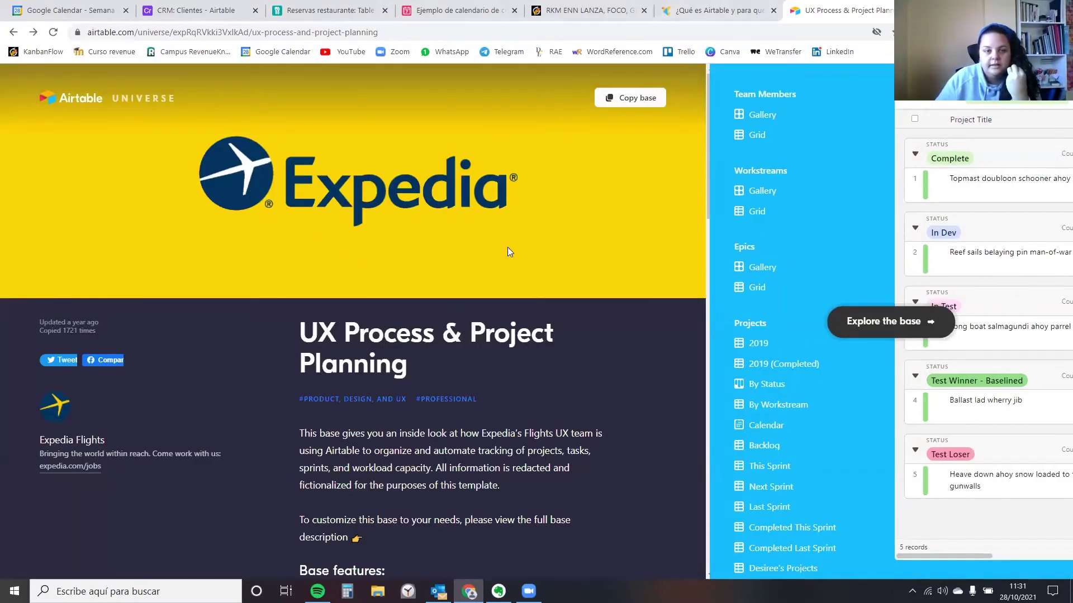
pyautogui.click(14, 32)
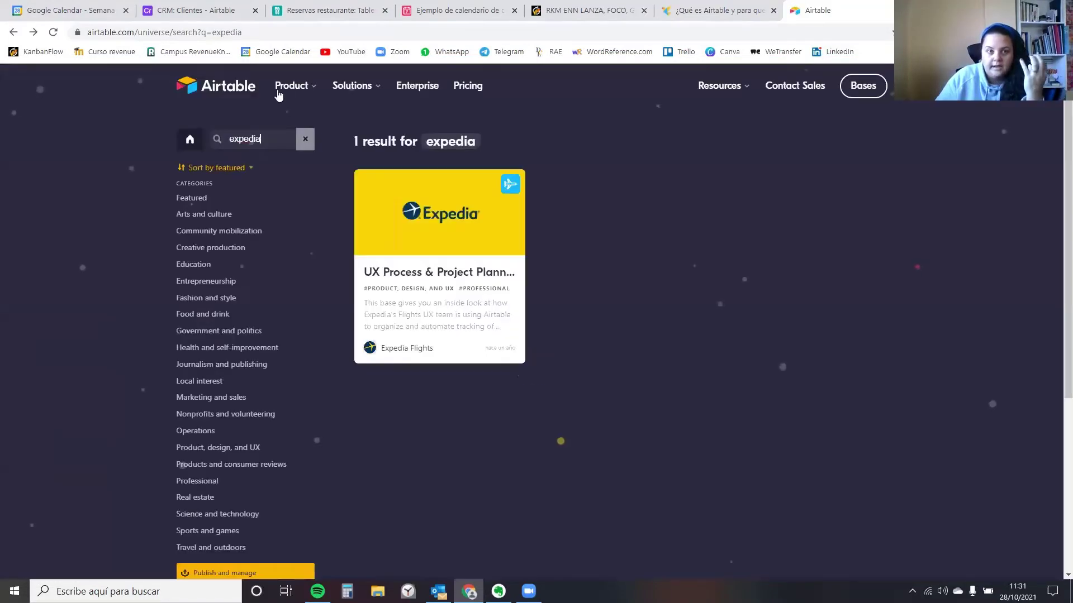
pyautogui.moveTo(292, 92)
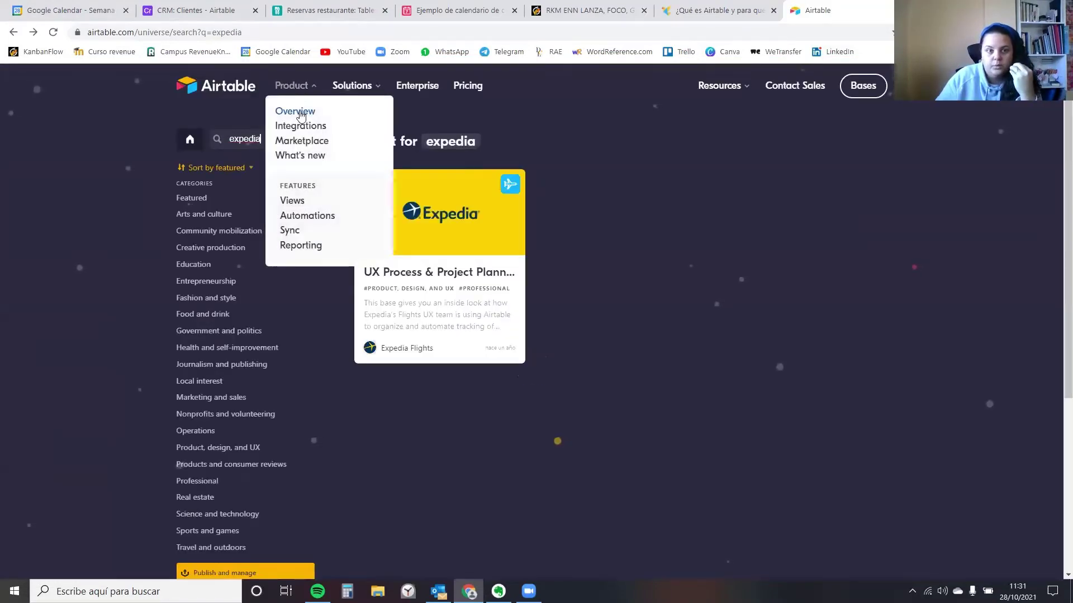
pyautogui.click(299, 114)
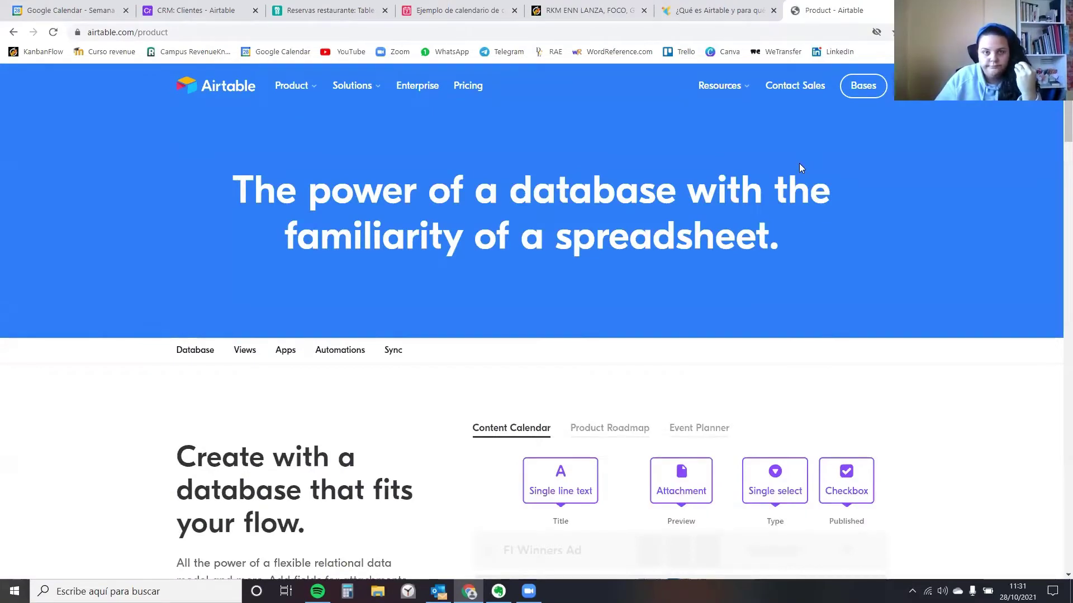
# - Switch to the CRM base and leave it for the Airtable home page that lists all bases
pyautogui.click(172, 9)
pyautogui.click(11, 33)
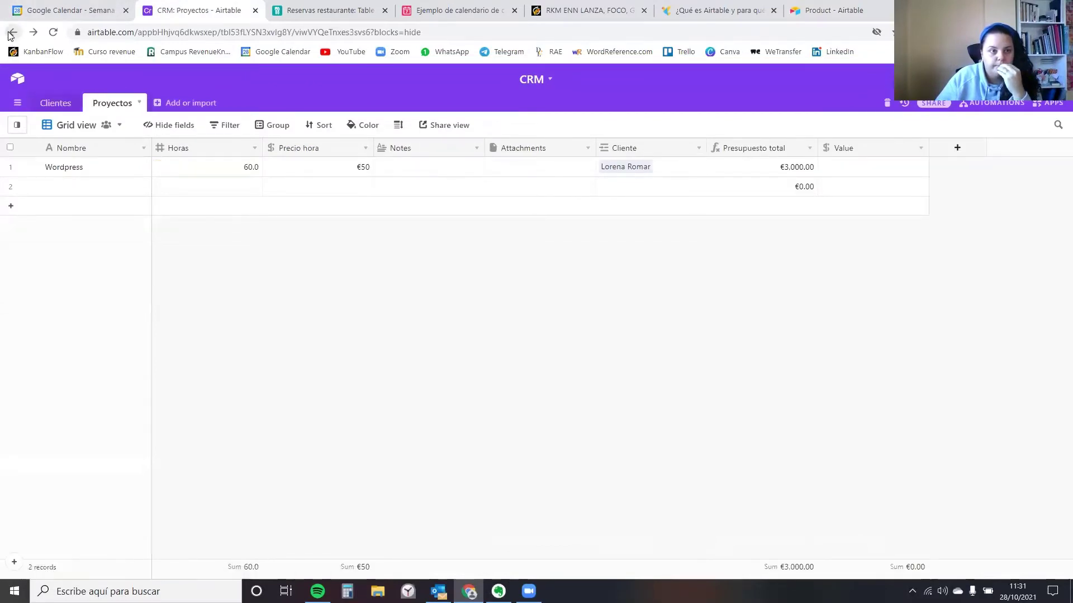
pyautogui.click(12, 34)
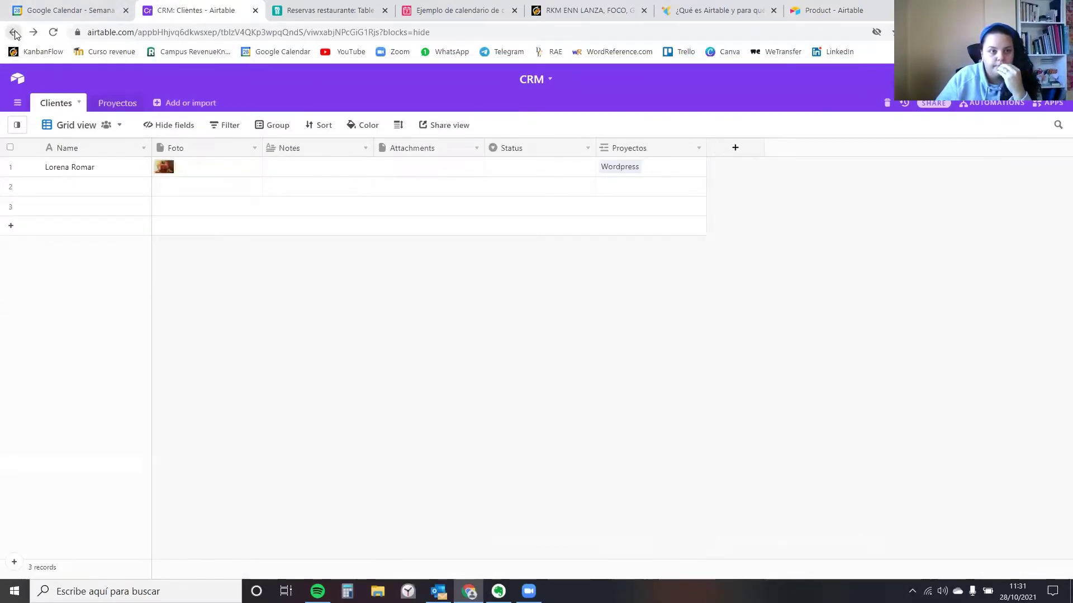
pyautogui.click(17, 79)
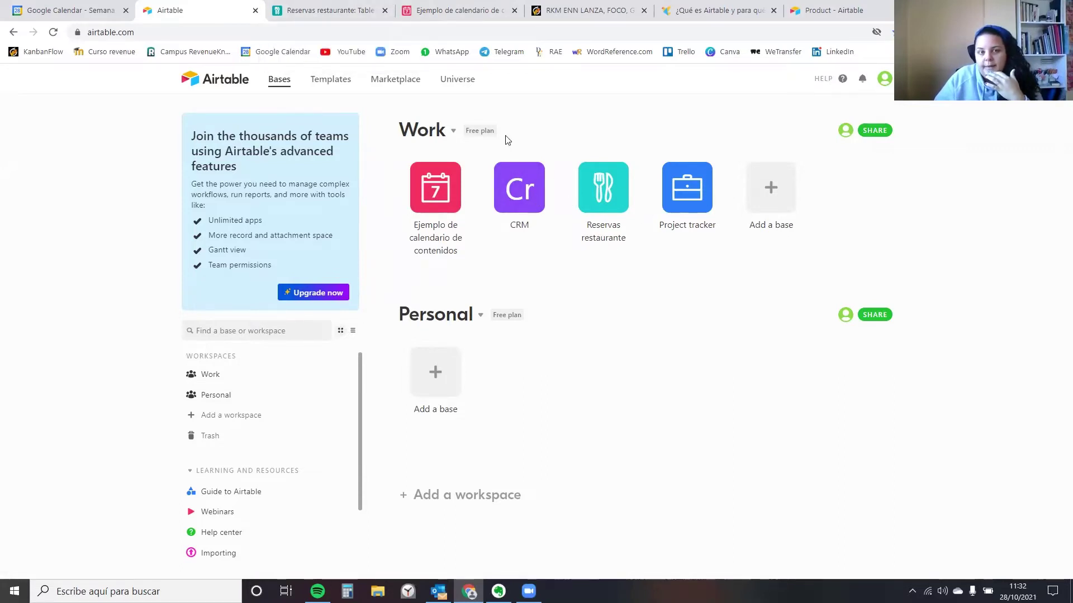
# - Create a new form view in the Reservas restaurante base and review its fields and submission options
pyautogui.click(313, 11)
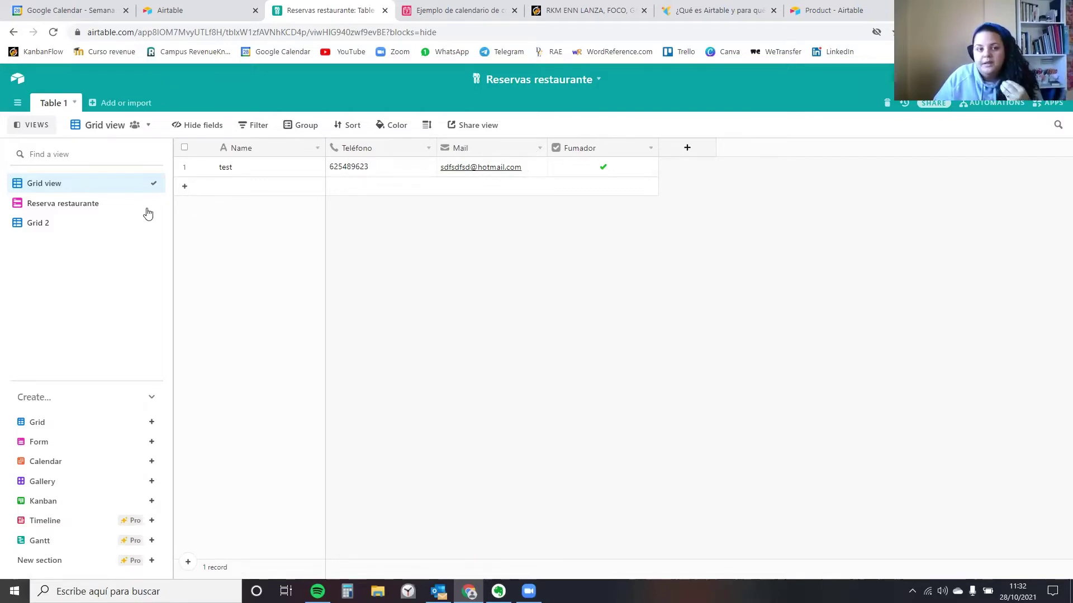
pyautogui.click(65, 443)
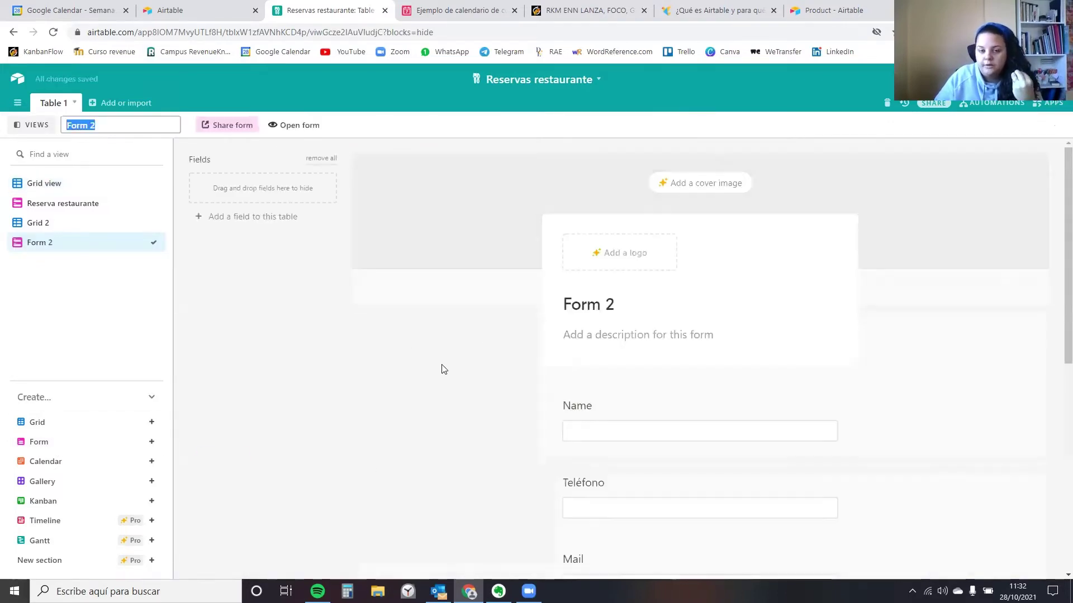
pyautogui.scroll(-3, 601, 273)
pyautogui.scroll(-4, 599, 342)
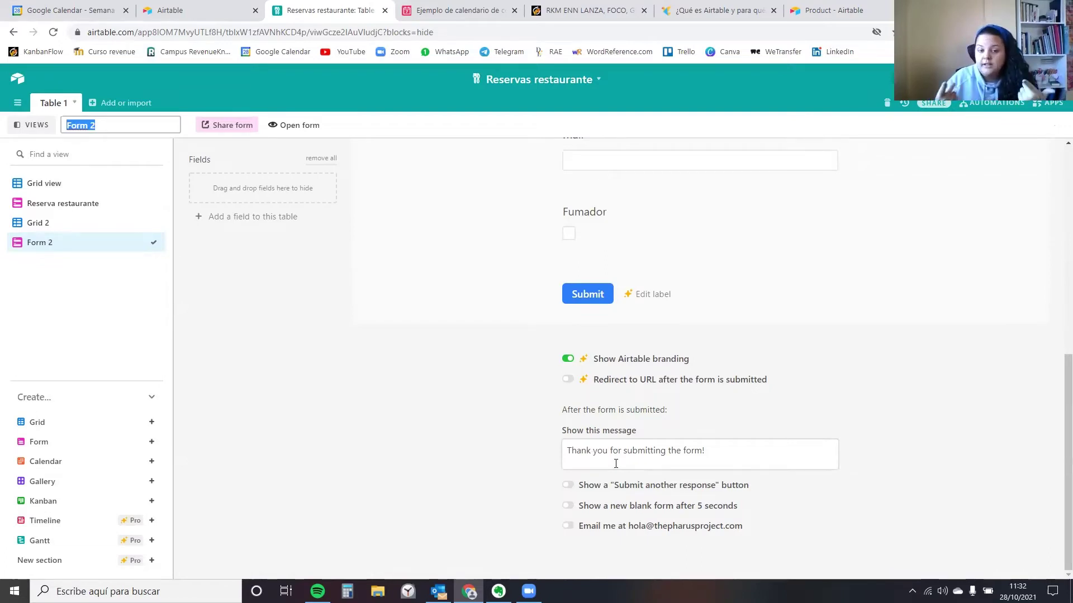
# - Return to the original grid view of the reservations table and create an additional grid view
pyautogui.click(37, 206)
pyautogui.click(53, 187)
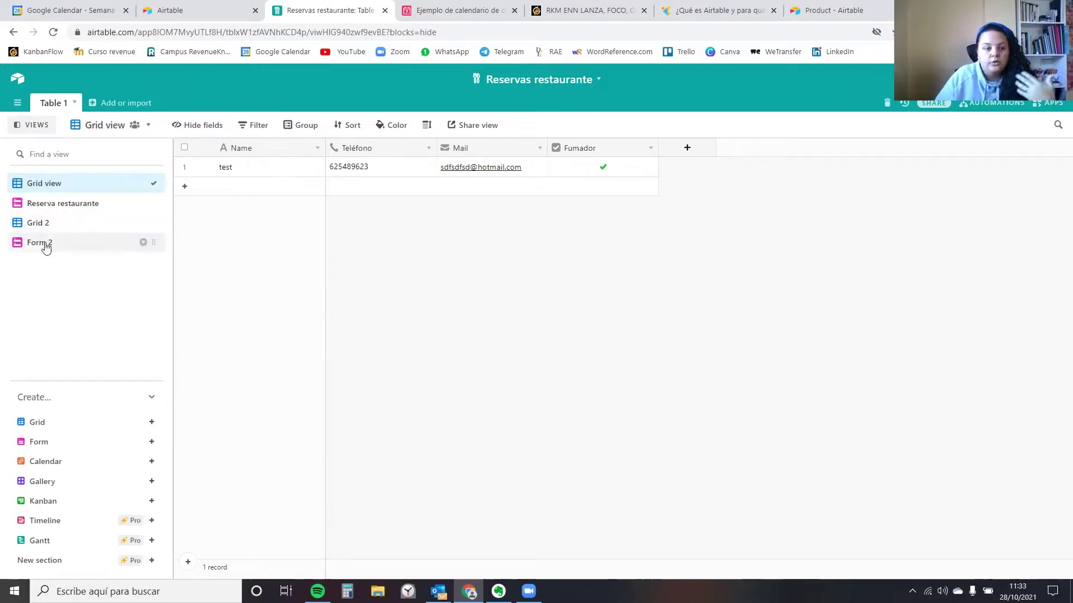
pyautogui.click(38, 423)
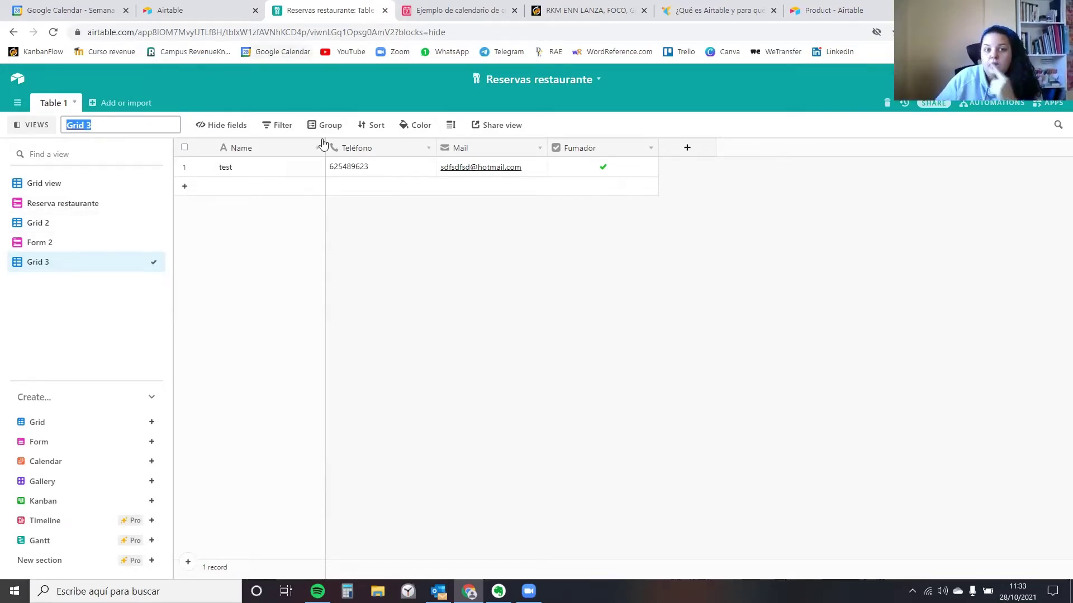
pyautogui.click(209, 13)
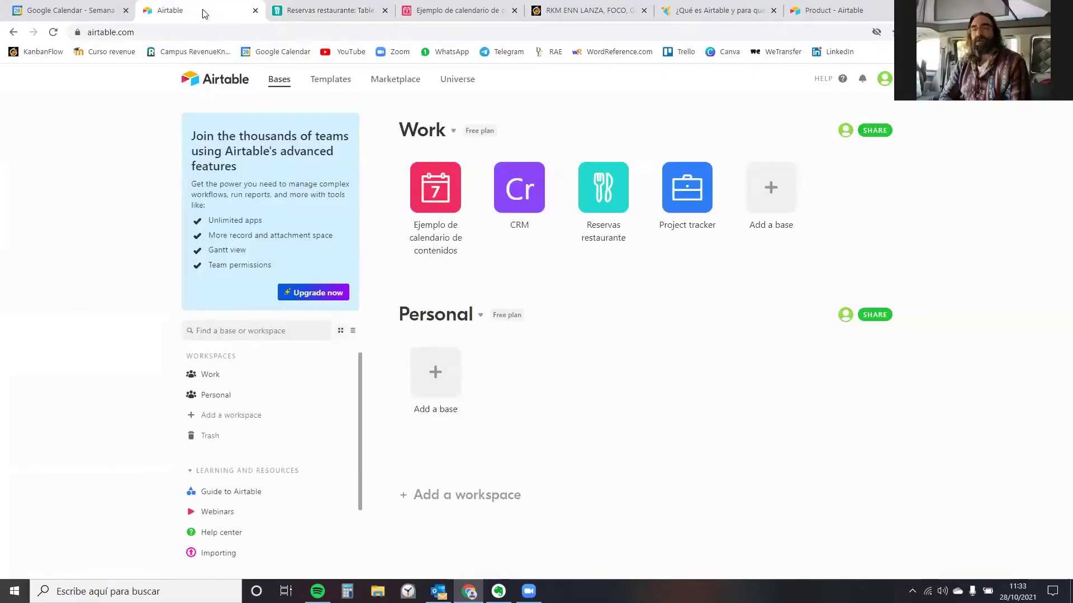
pyautogui.click(301, 13)
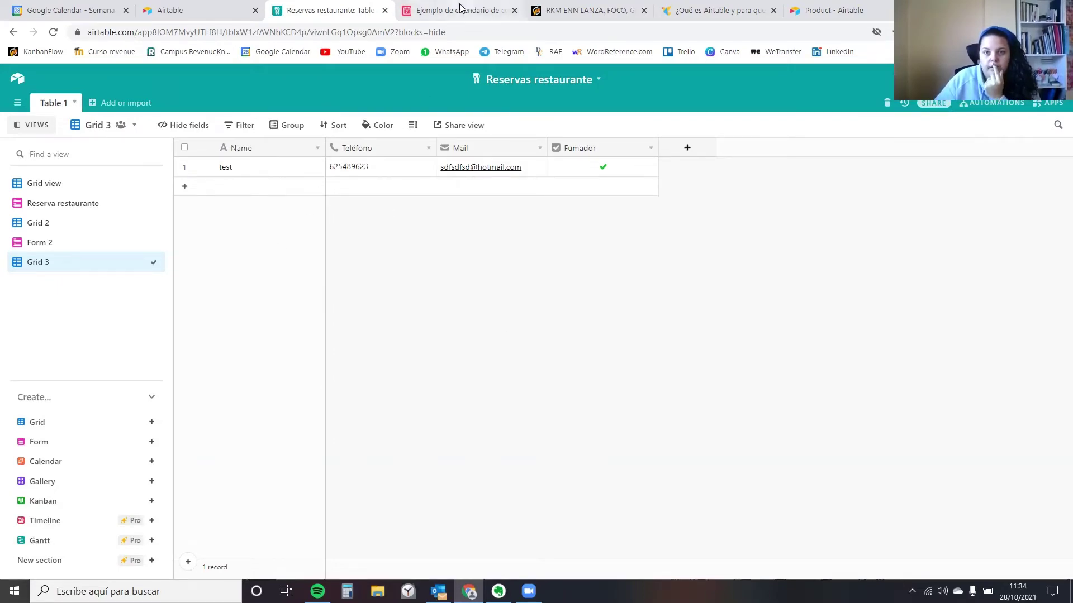
pyautogui.click(447, 16)
pyautogui.click(323, 14)
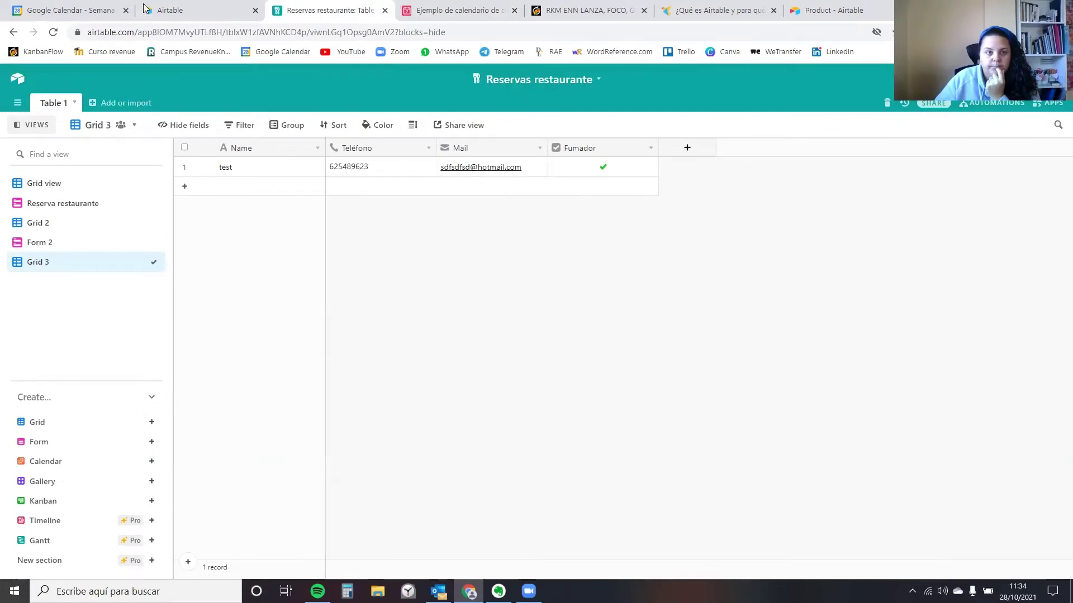
# - Open the CRM base from the Airtable home page and look over its Clientes and Proyectos tables
pyautogui.click(191, 9)
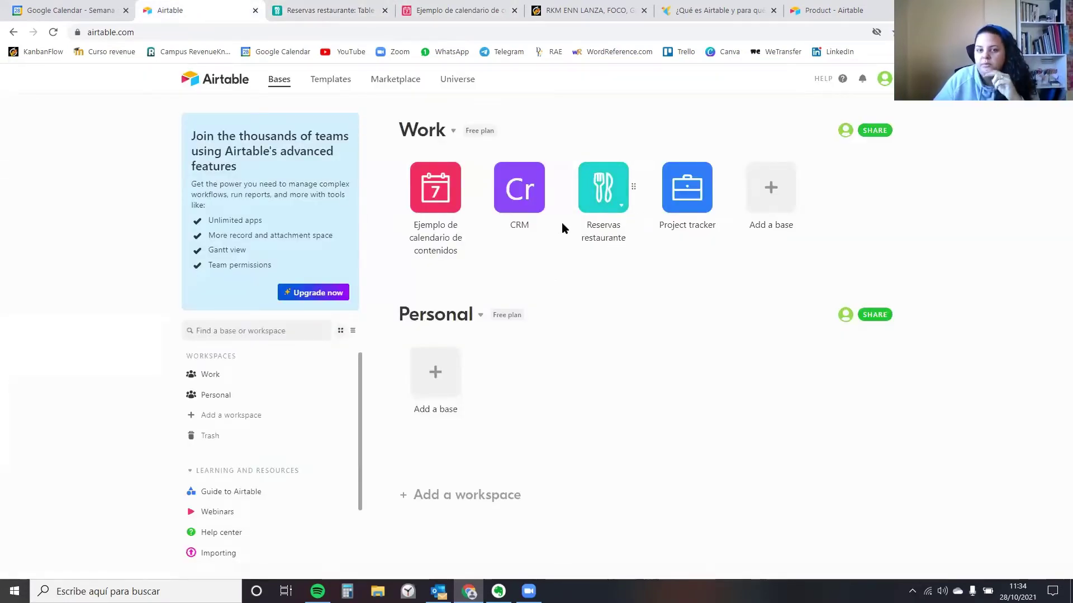
pyautogui.click(520, 201)
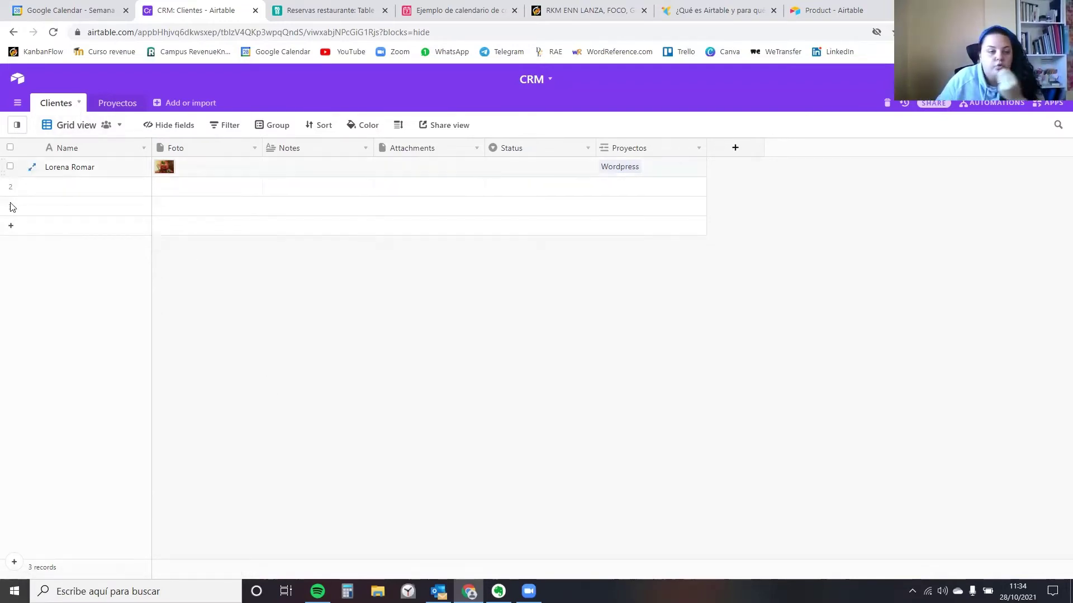
pyautogui.click(117, 109)
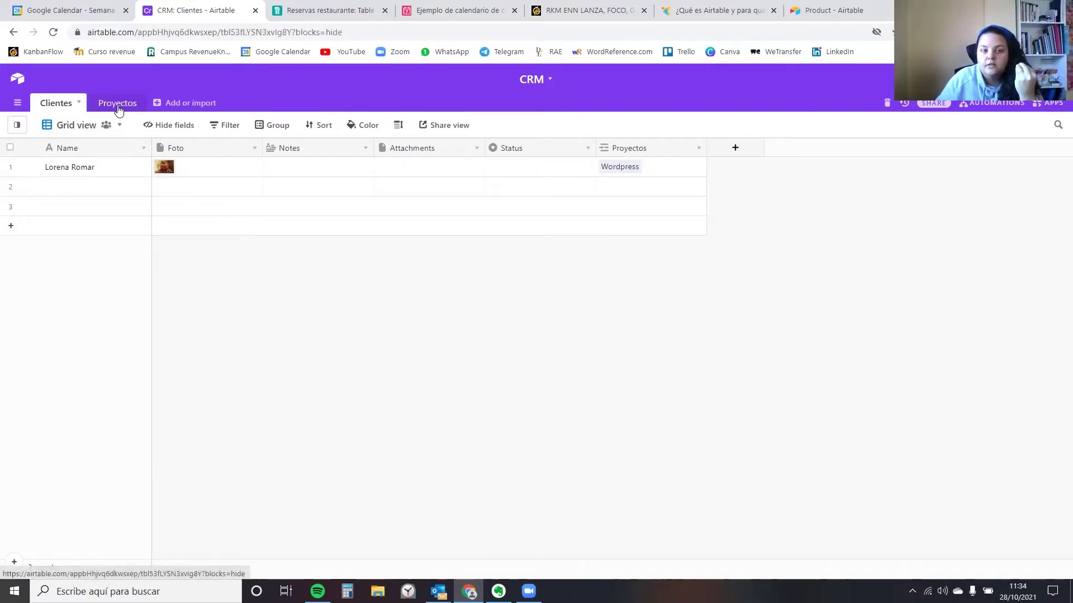
pyautogui.click(58, 104)
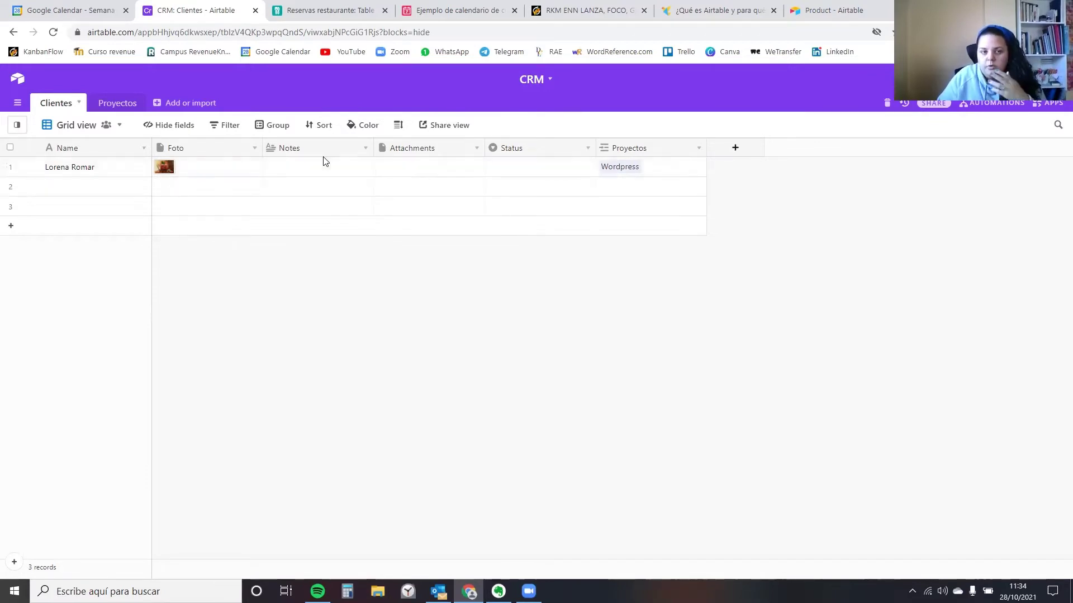
# - Examine the first client's Status options and its linked Proyectos cell in the Clientes table
pyautogui.click(545, 148)
pyautogui.click(570, 171)
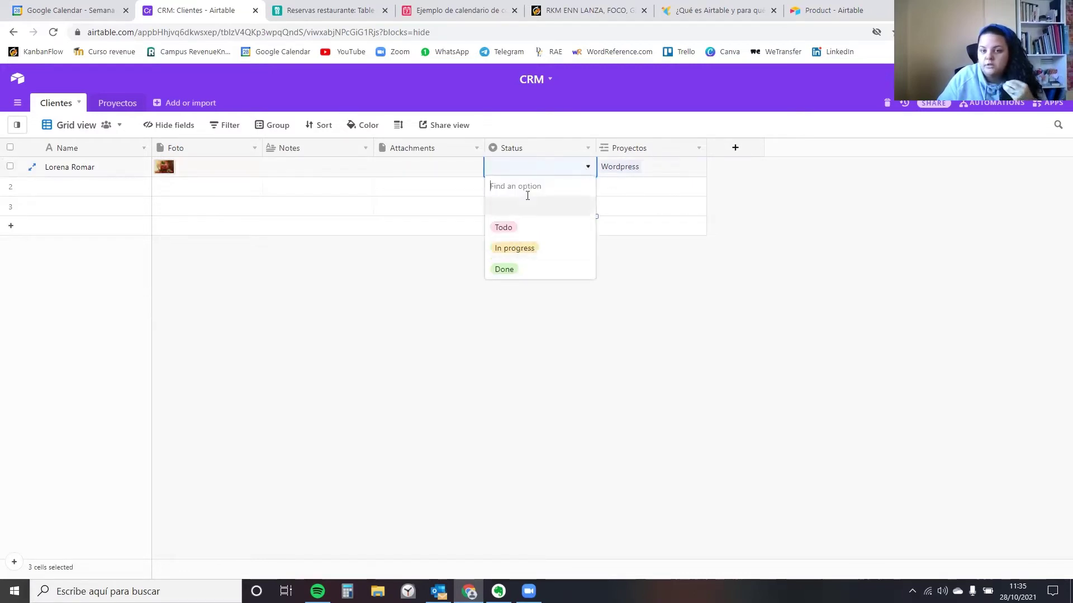
pyautogui.click(444, 193)
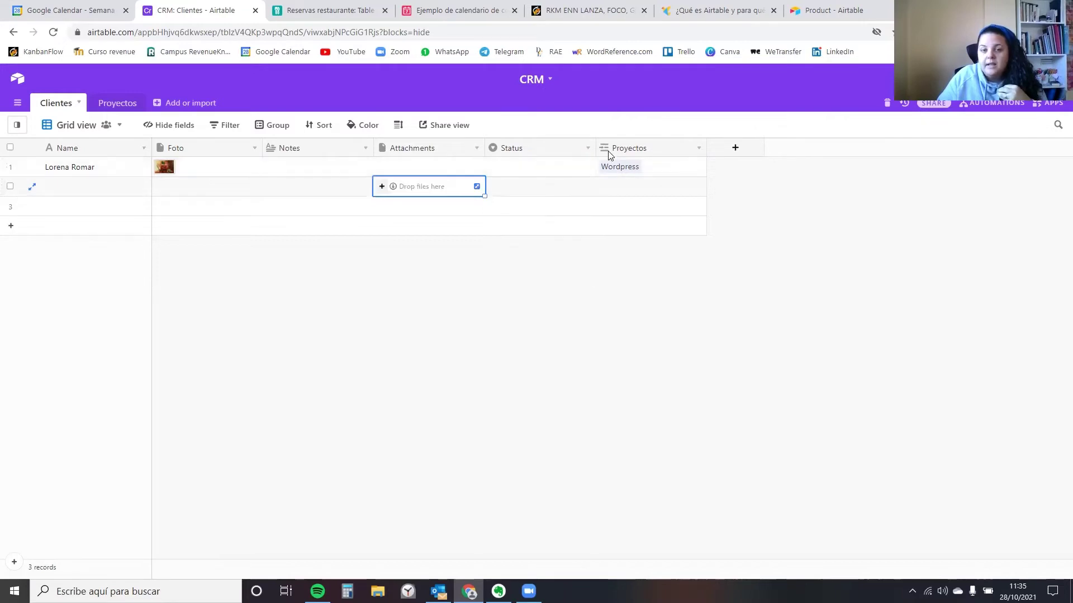
pyautogui.click(651, 172)
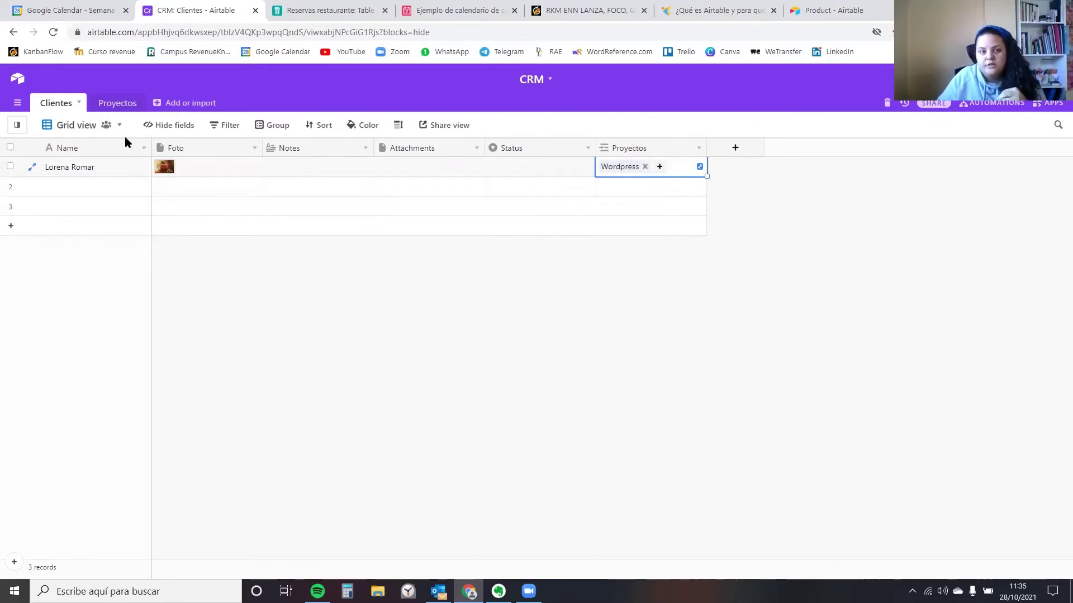
# - Inspect how the Cliente field in the Proyectos table is configured as a link to Clientes, and close its settings unchanged
pyautogui.click(118, 102)
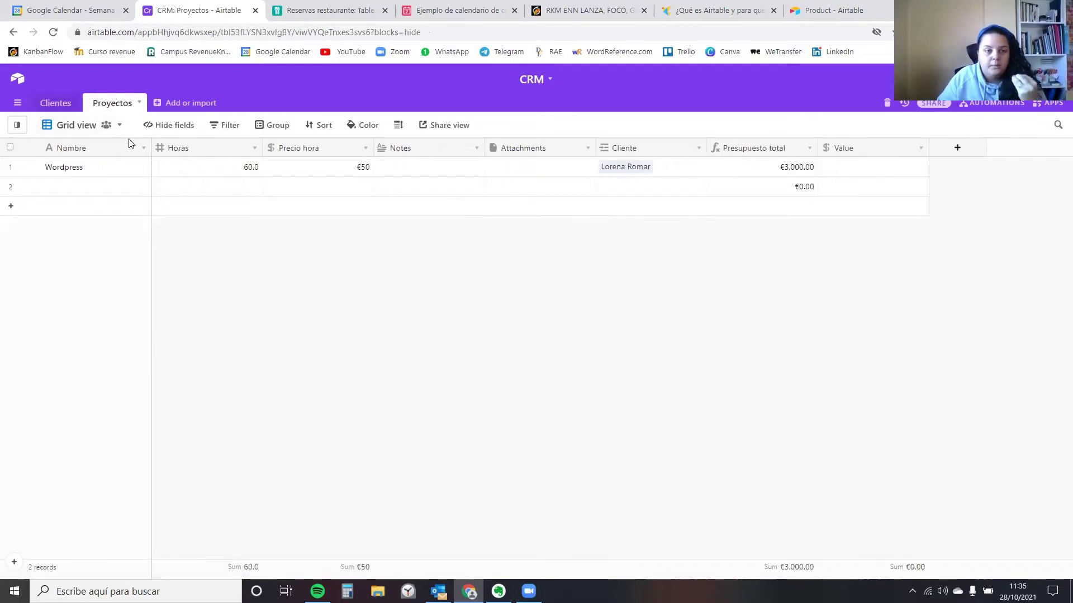
pyautogui.click(63, 105)
pyautogui.click(112, 112)
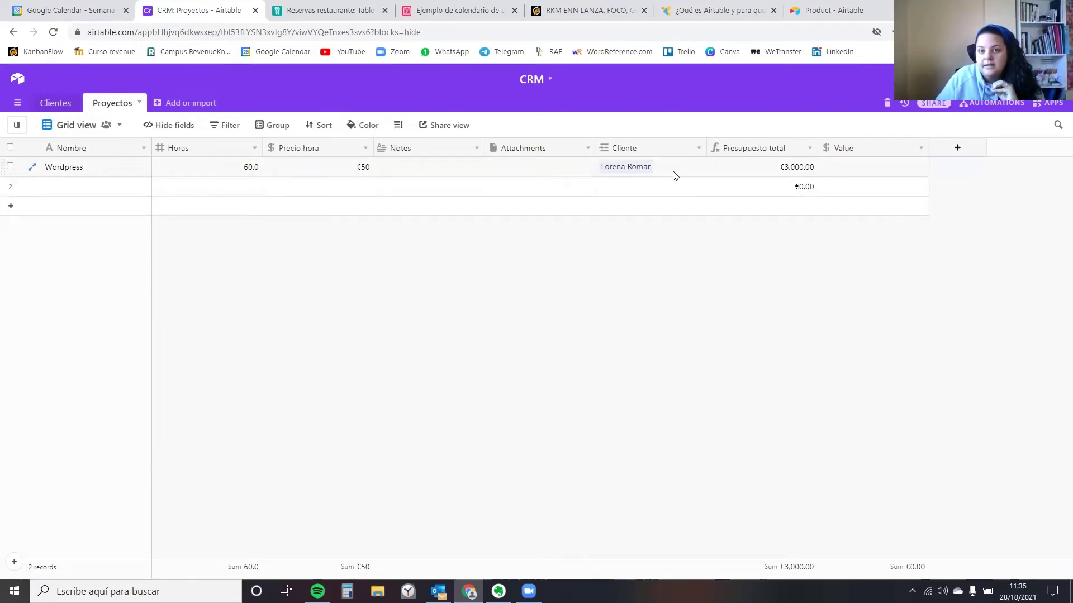
pyautogui.click(628, 149)
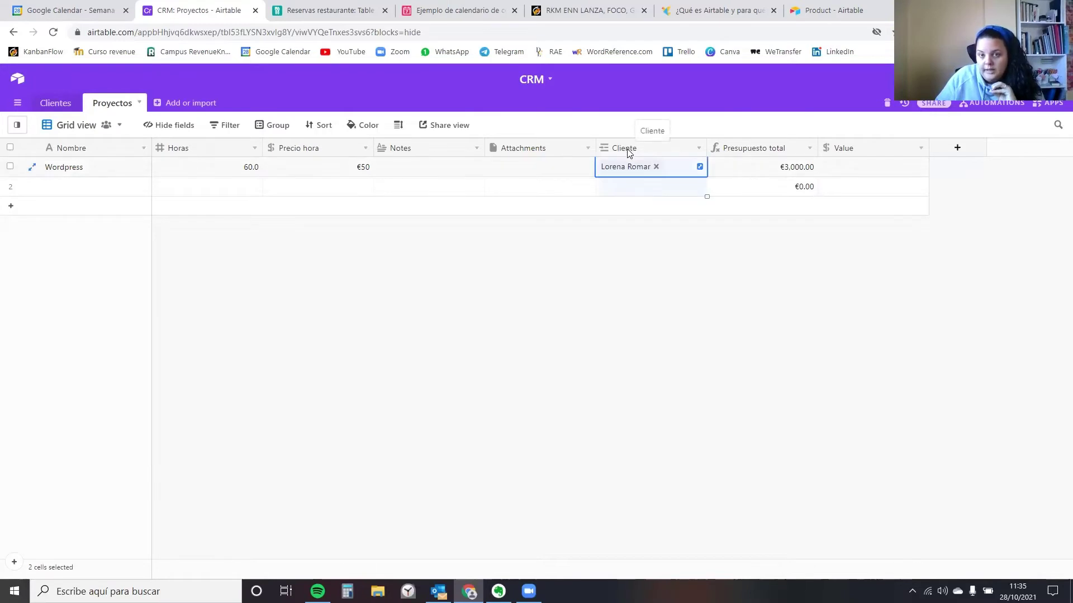
pyautogui.doubleClick(628, 148)
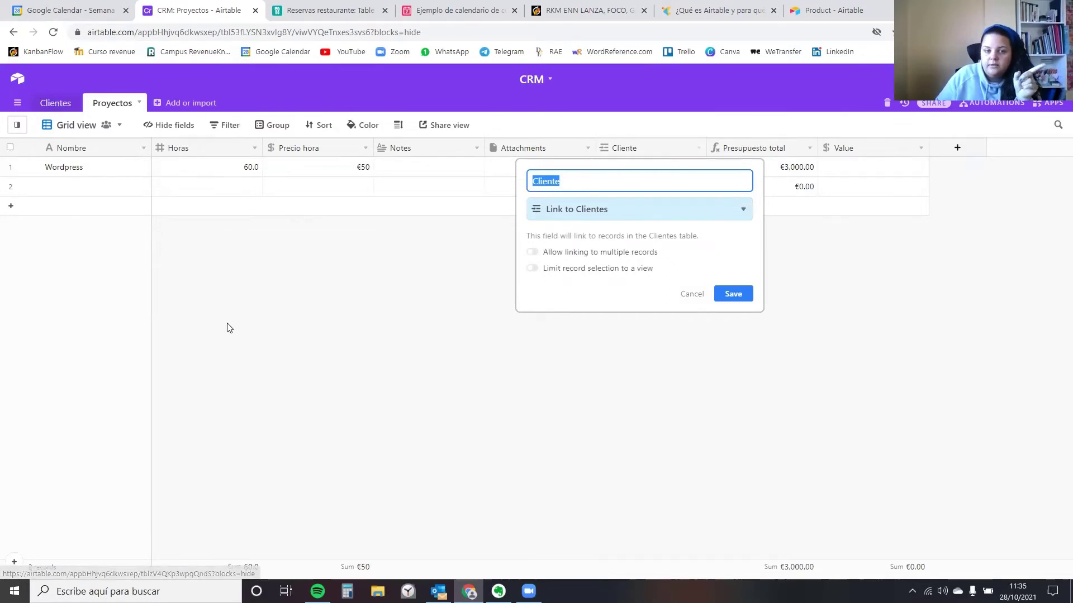
pyautogui.press('Escape')
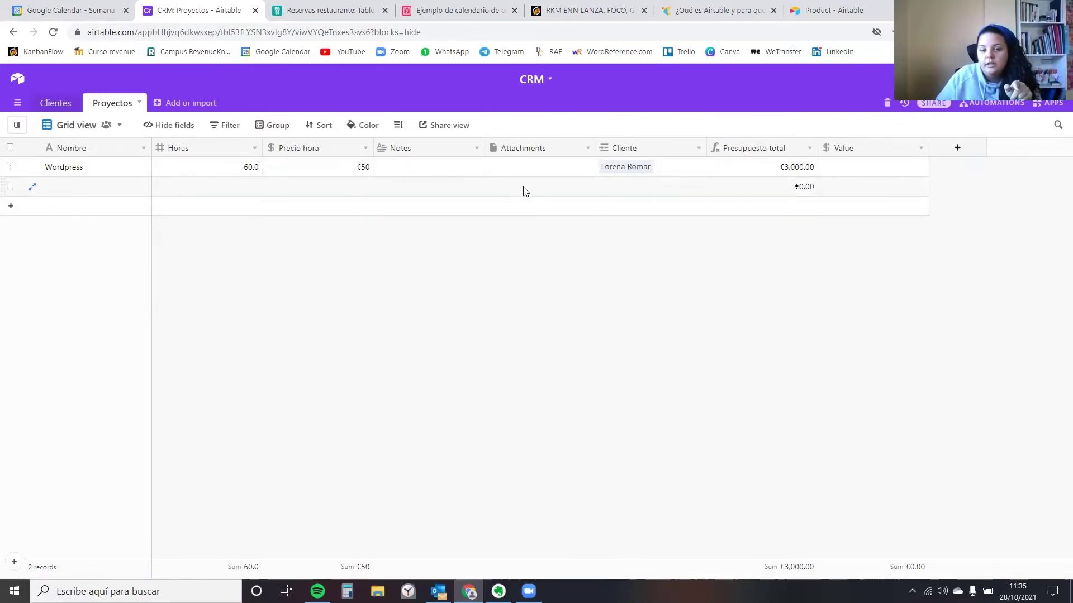
# - Revisit the Clientes table, and open the formula settings of the Presupuesto total field in the Proyectos table
pyautogui.click(61, 102)
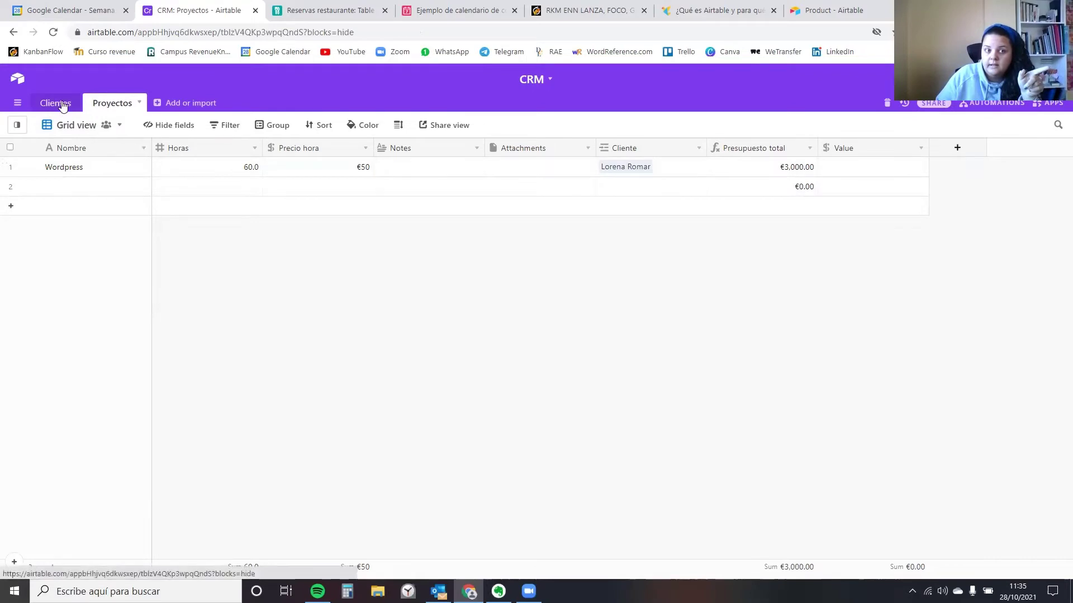
pyautogui.click(112, 103)
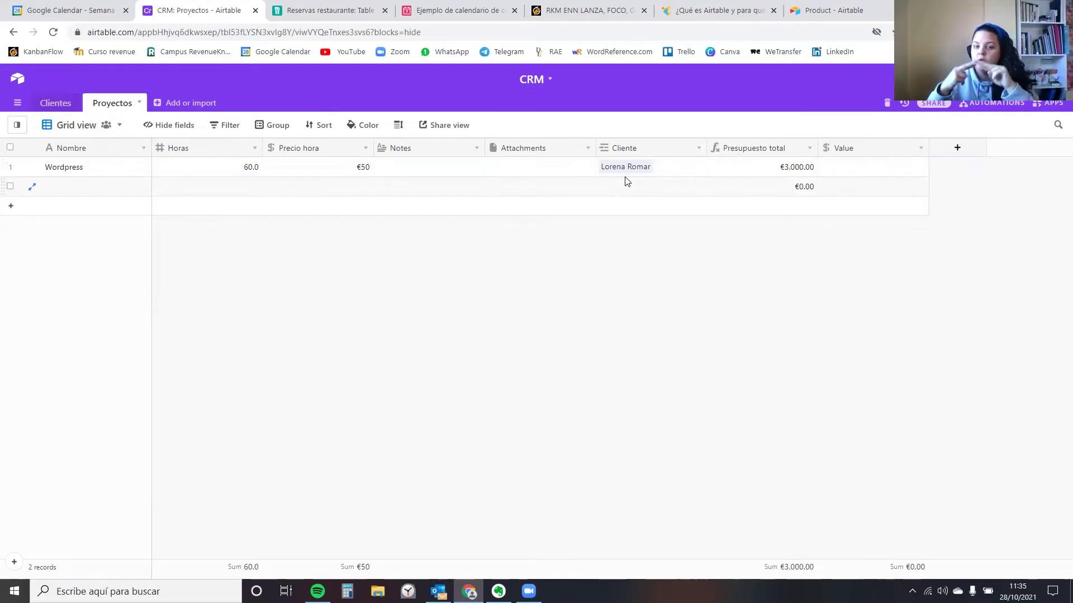
pyautogui.click(748, 149)
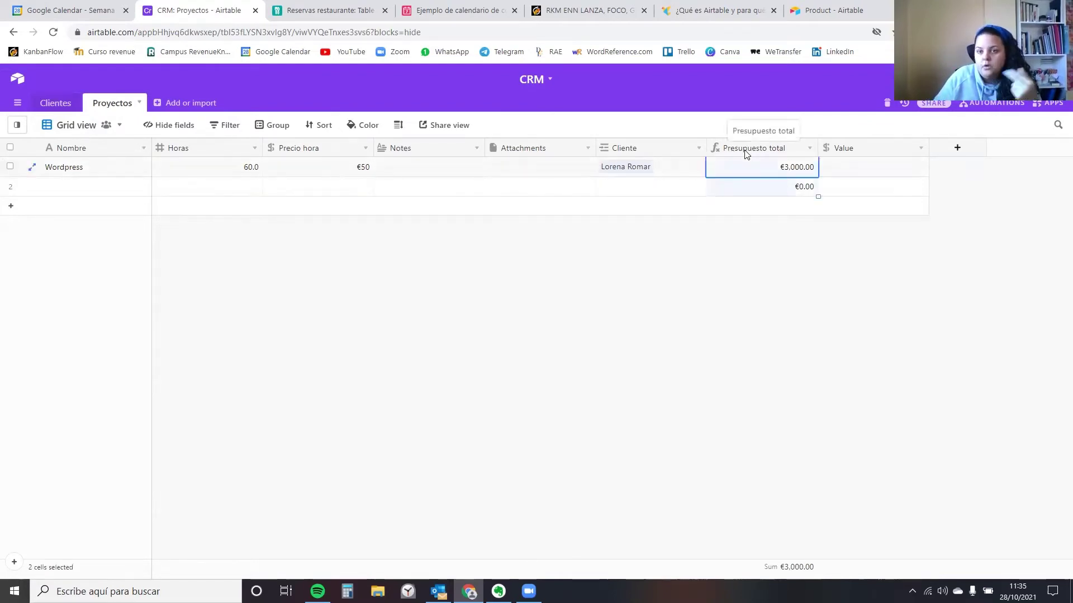
pyautogui.doubleClick(798, 168)
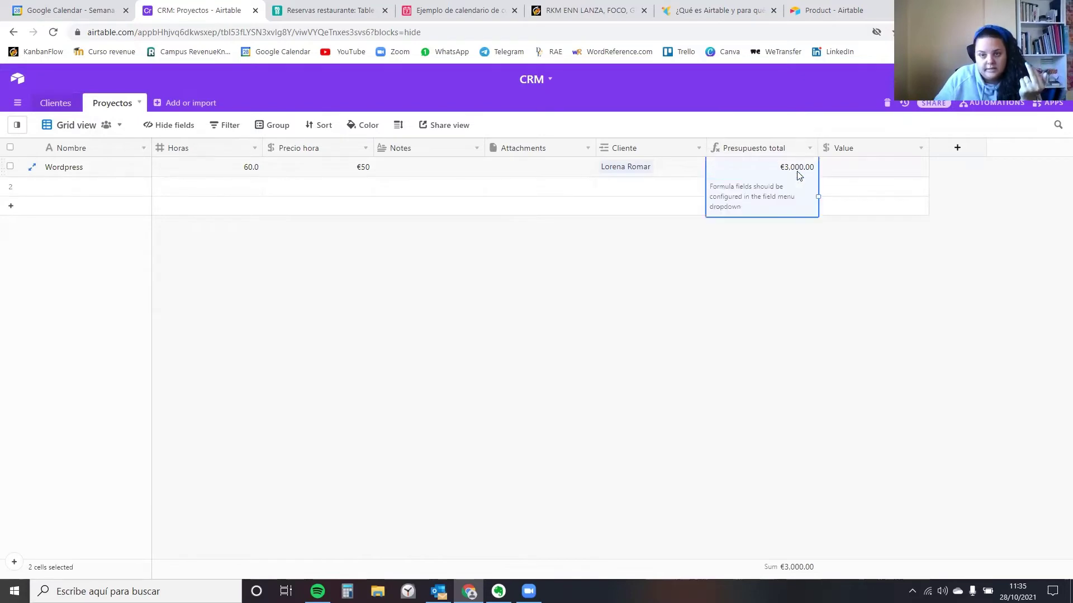
pyautogui.doubleClick(745, 149)
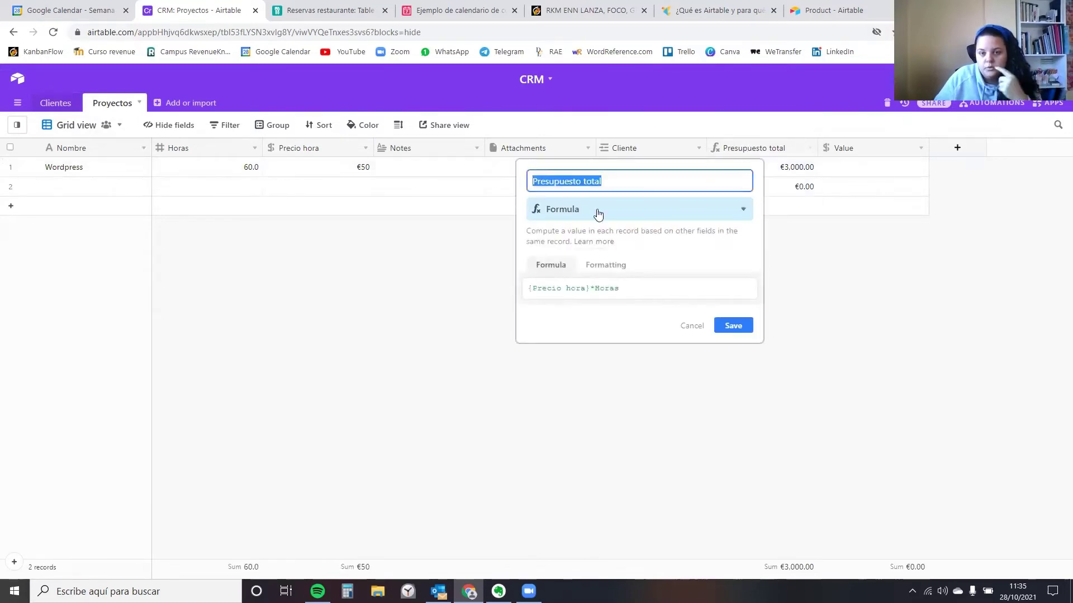
# - Examine the available field types and the {Precio hora}*Horas formula of the Presupuesto total field, and close its settings unchanged
pyautogui.click(578, 213)
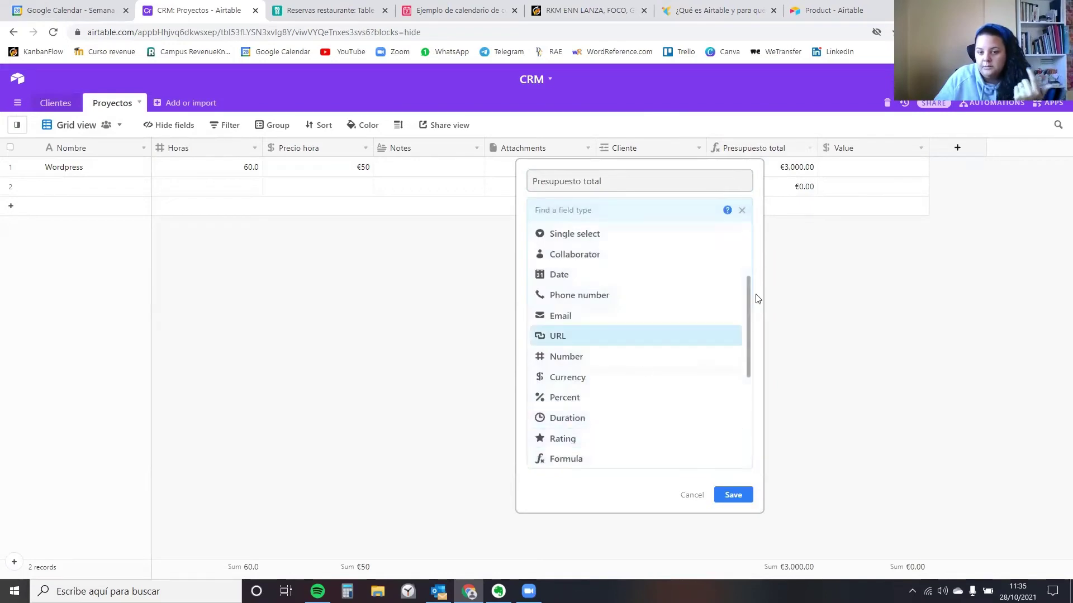
pyautogui.click(742, 211)
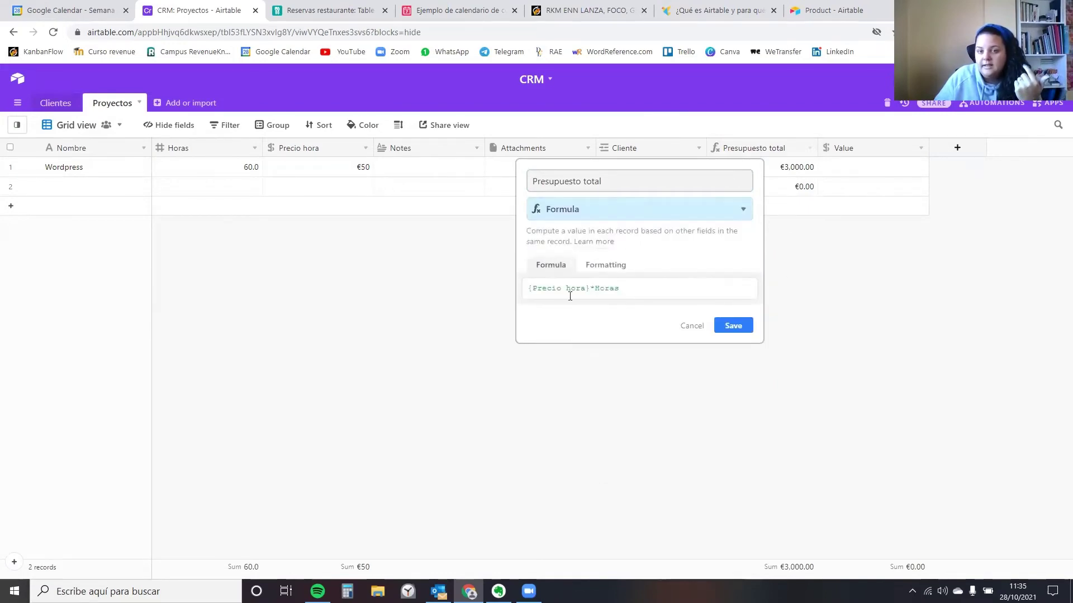
pyautogui.click(633, 289)
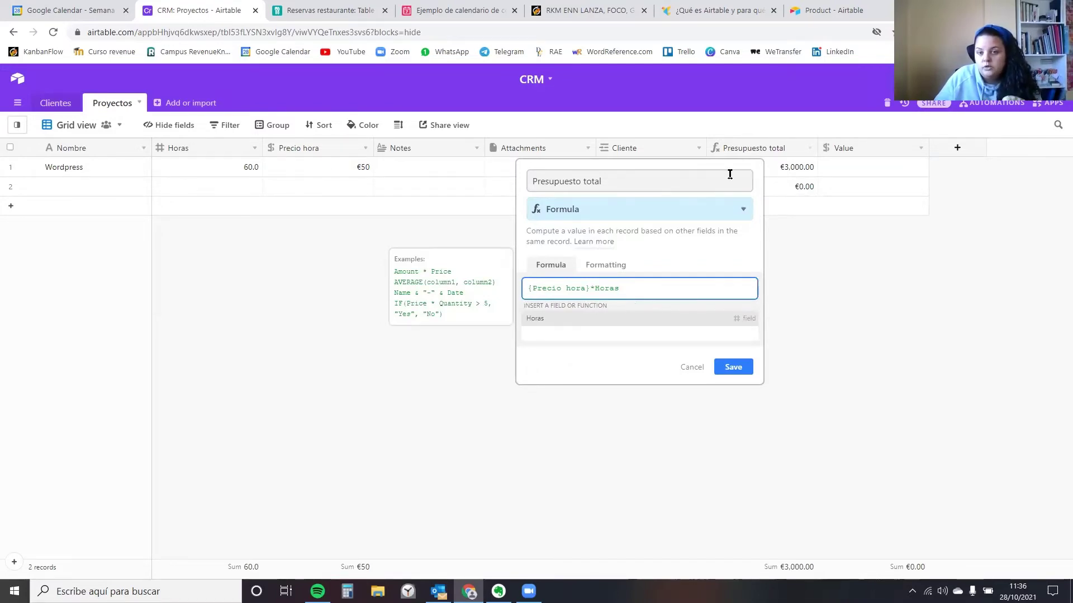
pyautogui.click(803, 239)
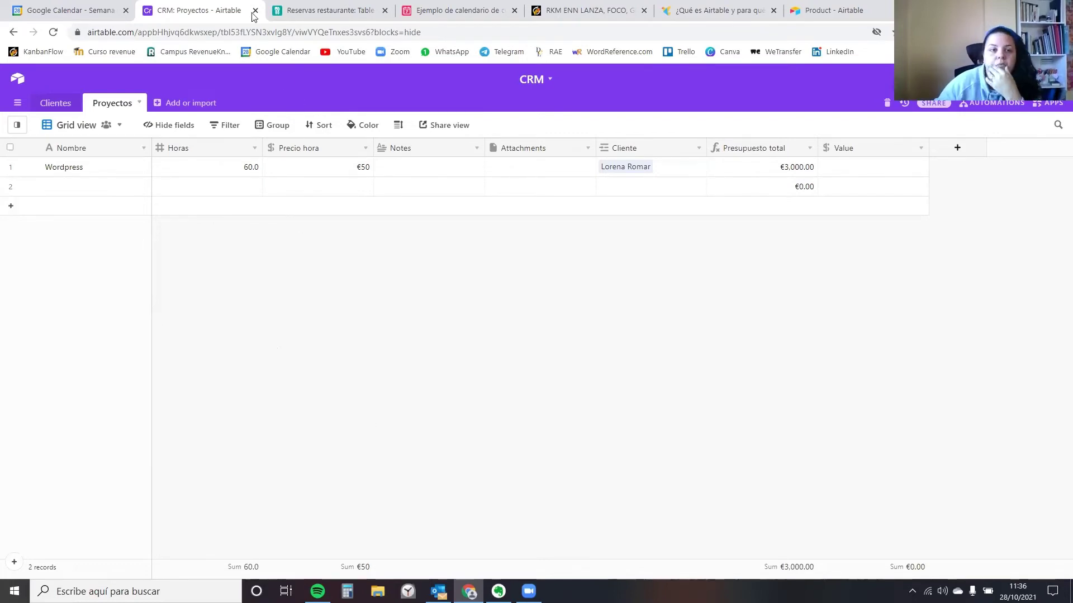
# - Open the Ejemplo de calendario de contenidos base from the Airtable home page, and close its duplicate browser page
pyautogui.click(831, 11)
pyautogui.click(156, 20)
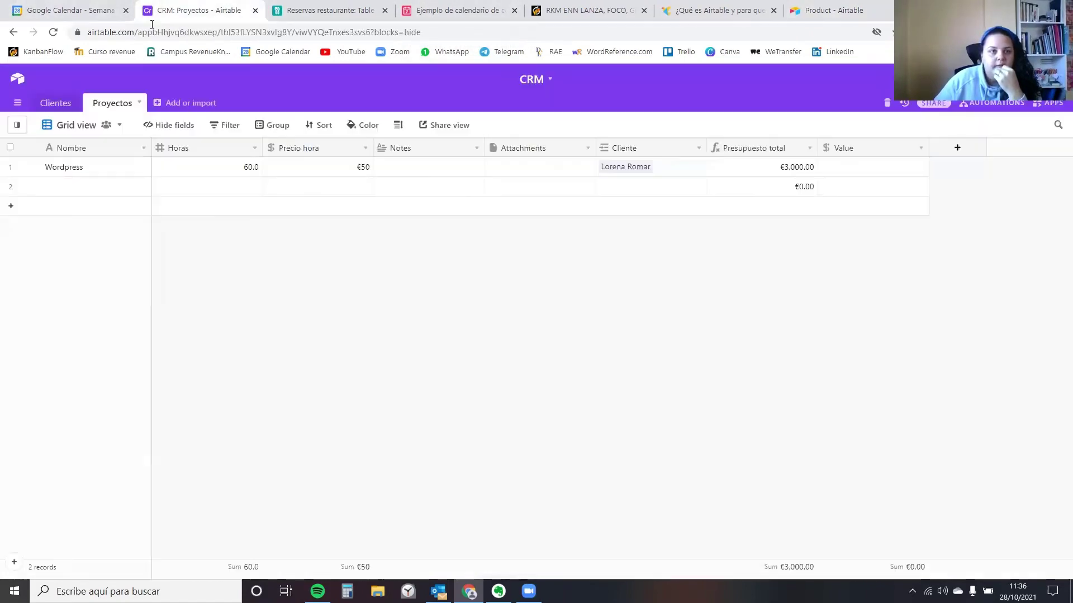
pyautogui.click(17, 80)
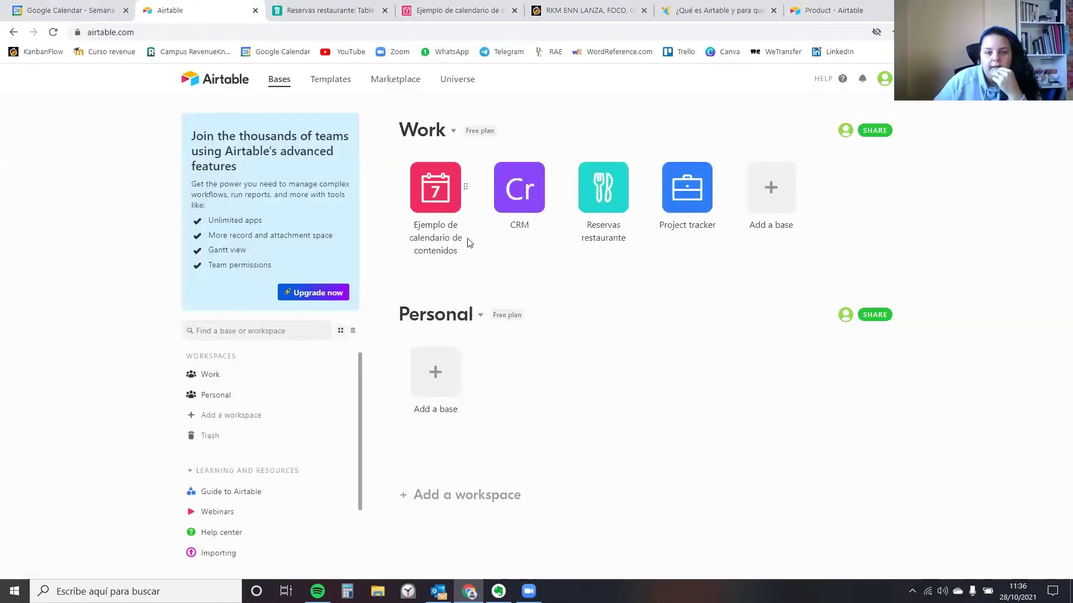
pyautogui.click(439, 201)
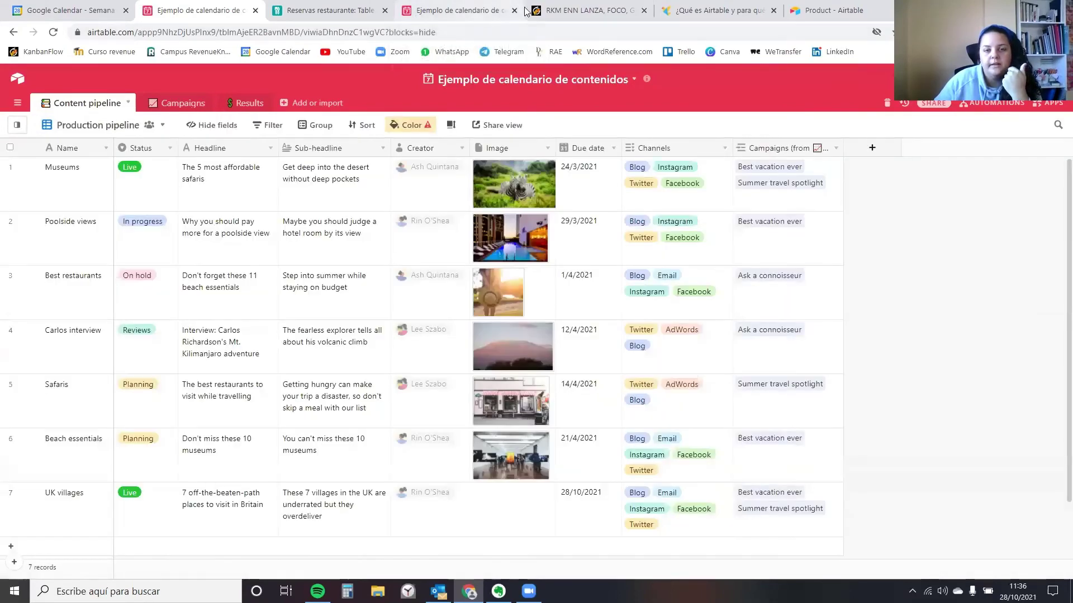
pyautogui.click(515, 10)
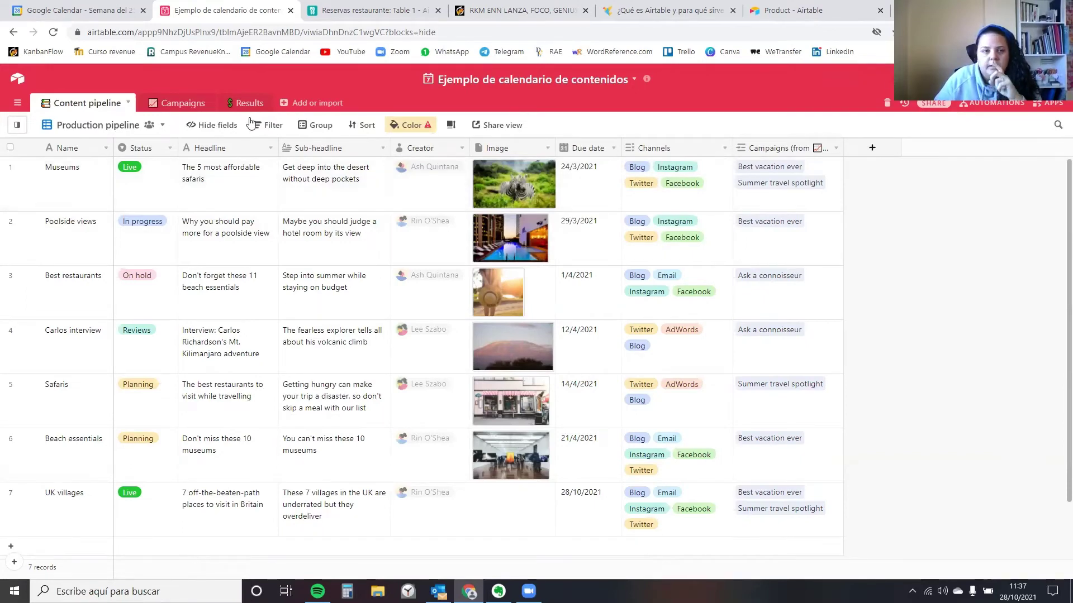
# - Look over the Campaigns and Results tables, including the options available for the Results at a glance view
pyautogui.click(167, 102)
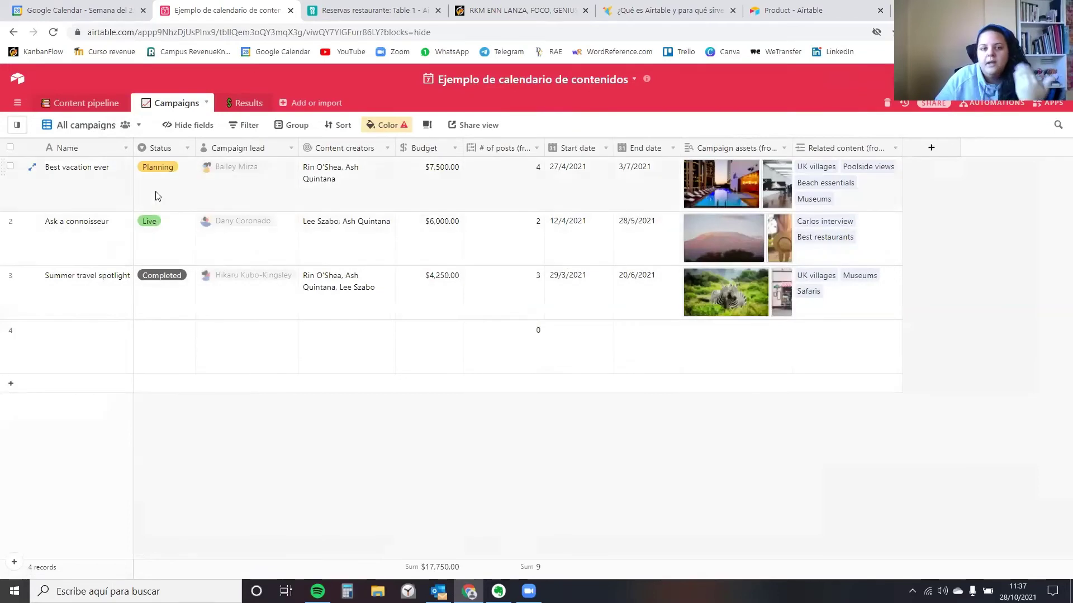
pyautogui.click(246, 104)
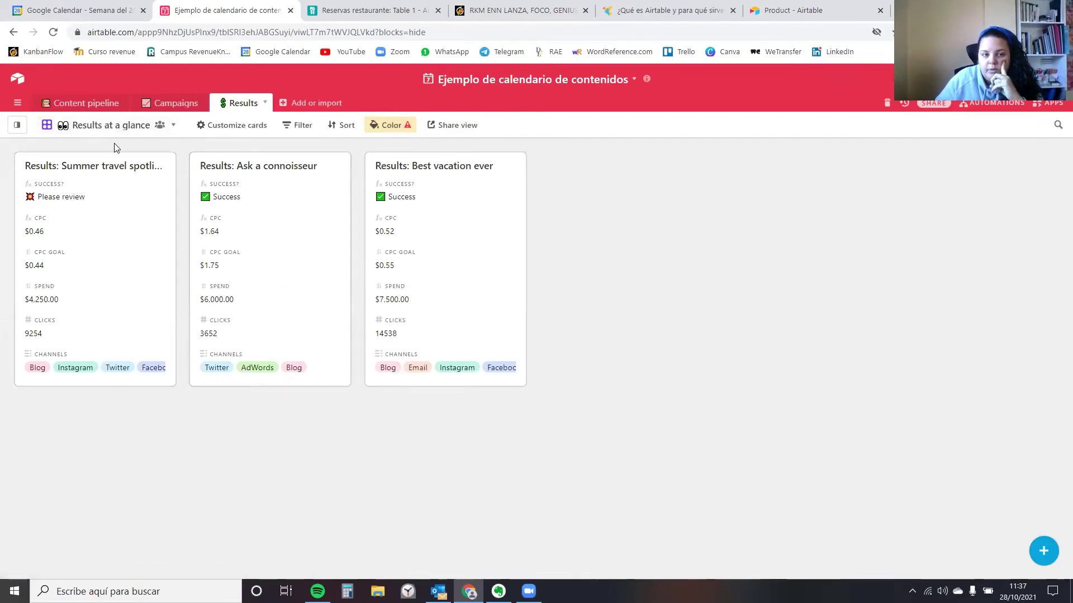
pyautogui.click(88, 130)
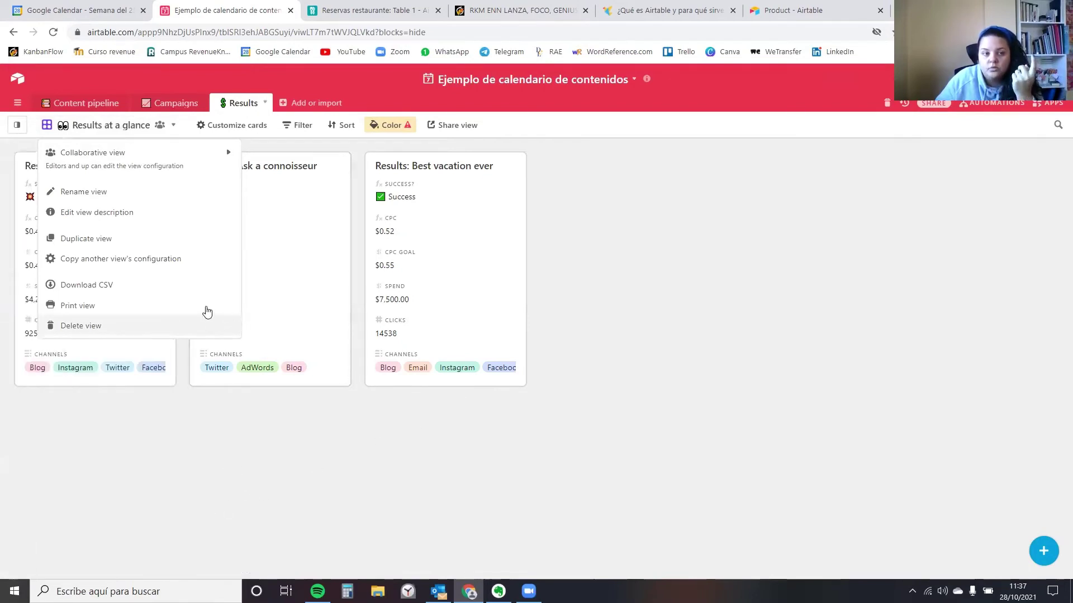
pyautogui.moveTo(106, 156)
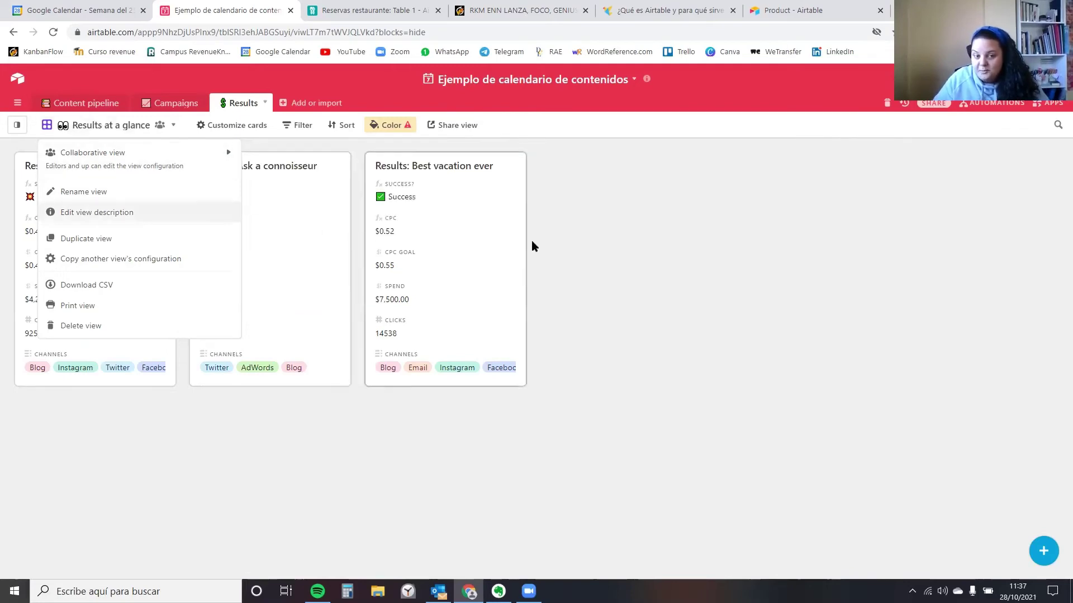
pyautogui.click(703, 310)
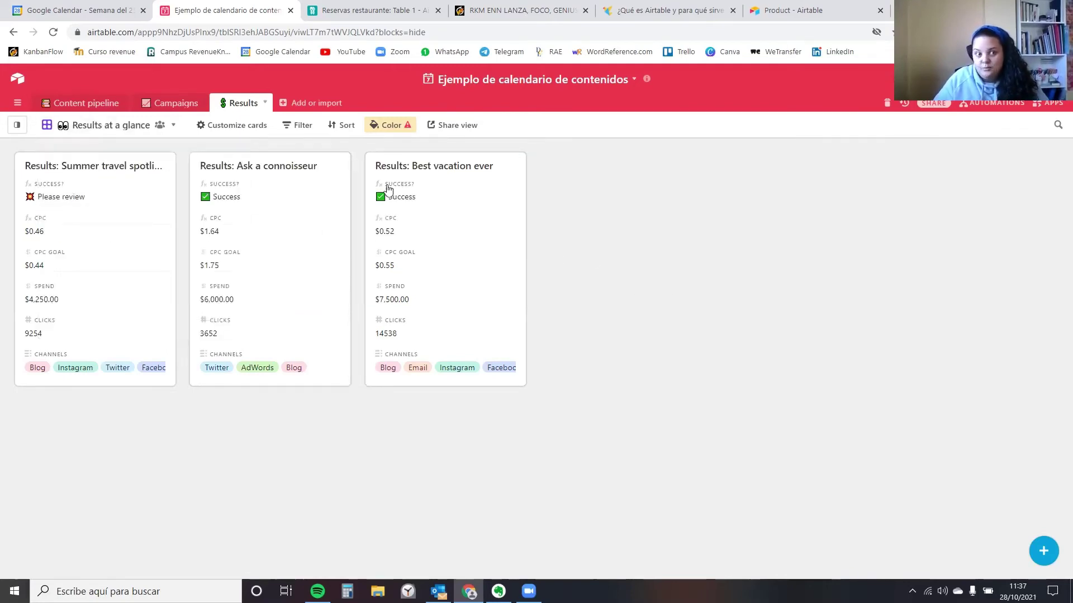
# - Revisit the Content pipeline table, and review the fields of the Ask a connoisseur record in the Results table
pyautogui.click(84, 103)
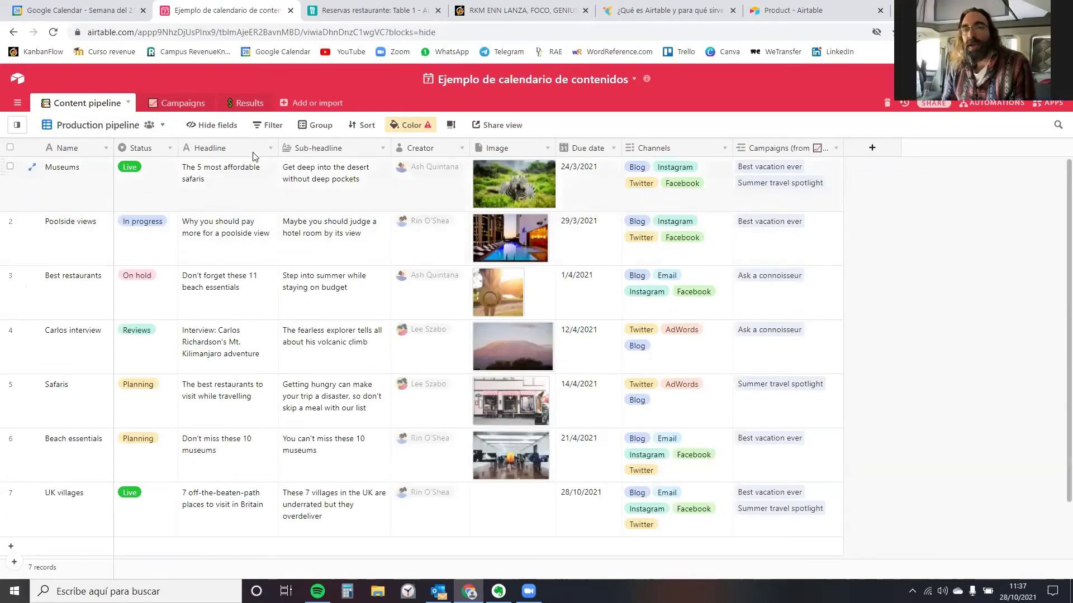
pyautogui.click(245, 104)
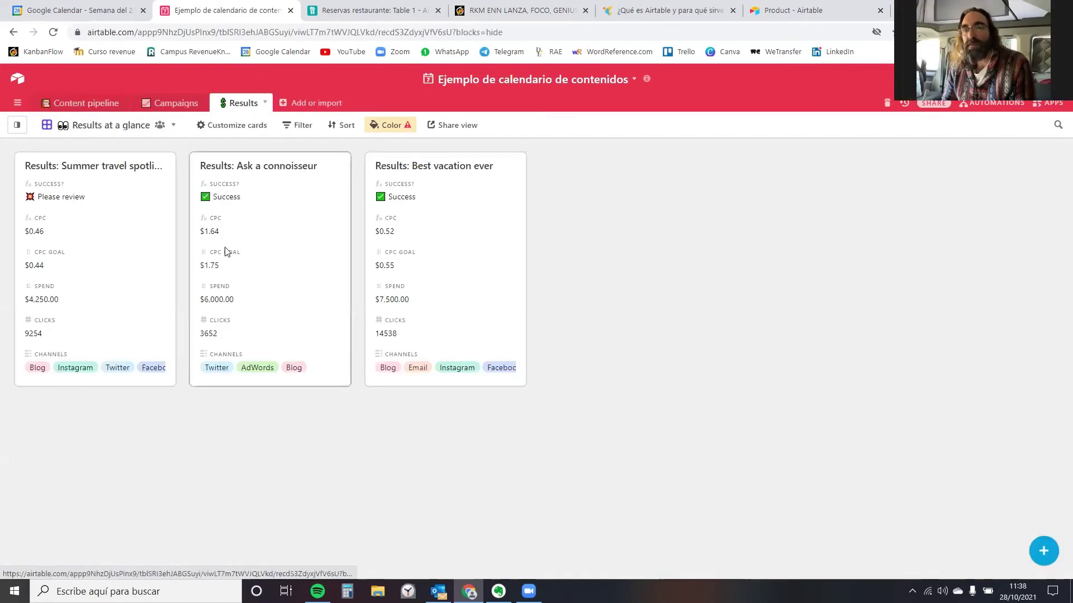
pyautogui.click(226, 251)
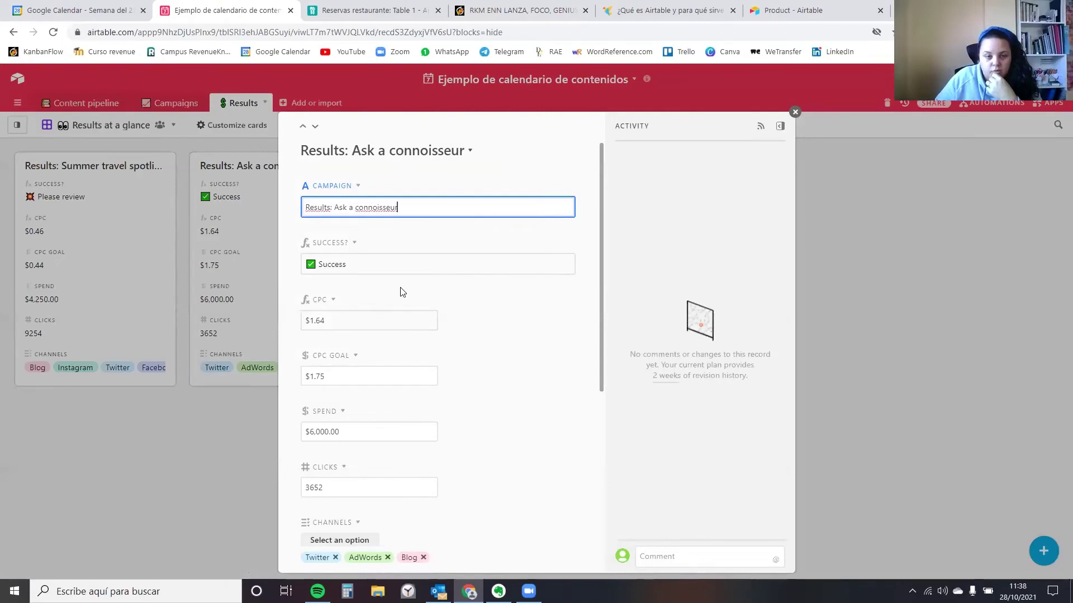
pyautogui.scroll(-1, 421, 305)
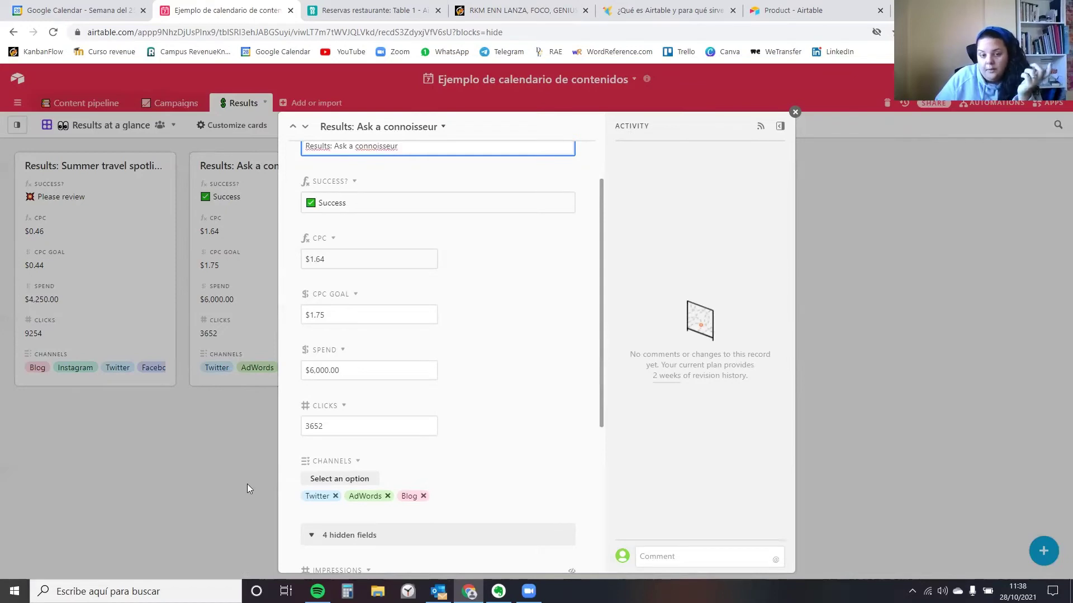
pyautogui.click(227, 482)
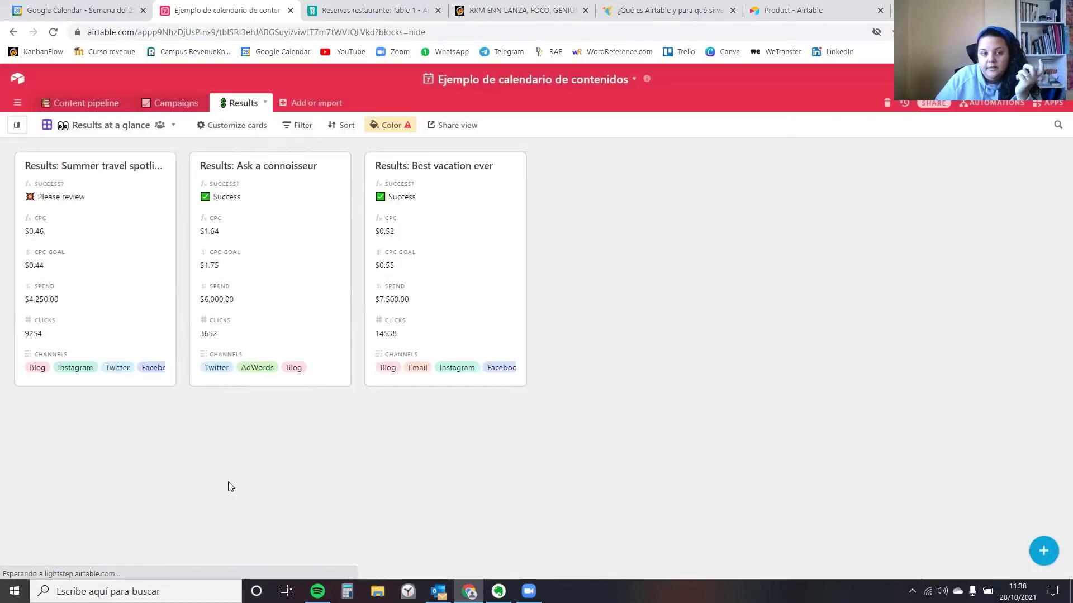
# - Examine the options for adding or importing a table, and view the Ask a connoisseur record's details once more
pyautogui.click(306, 105)
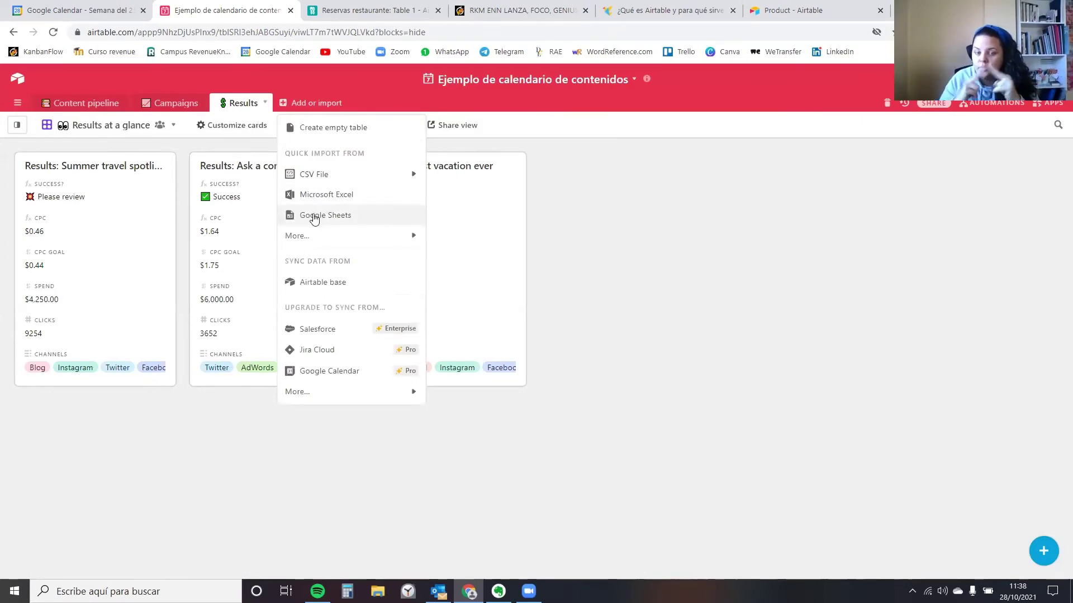
pyautogui.click(222, 234)
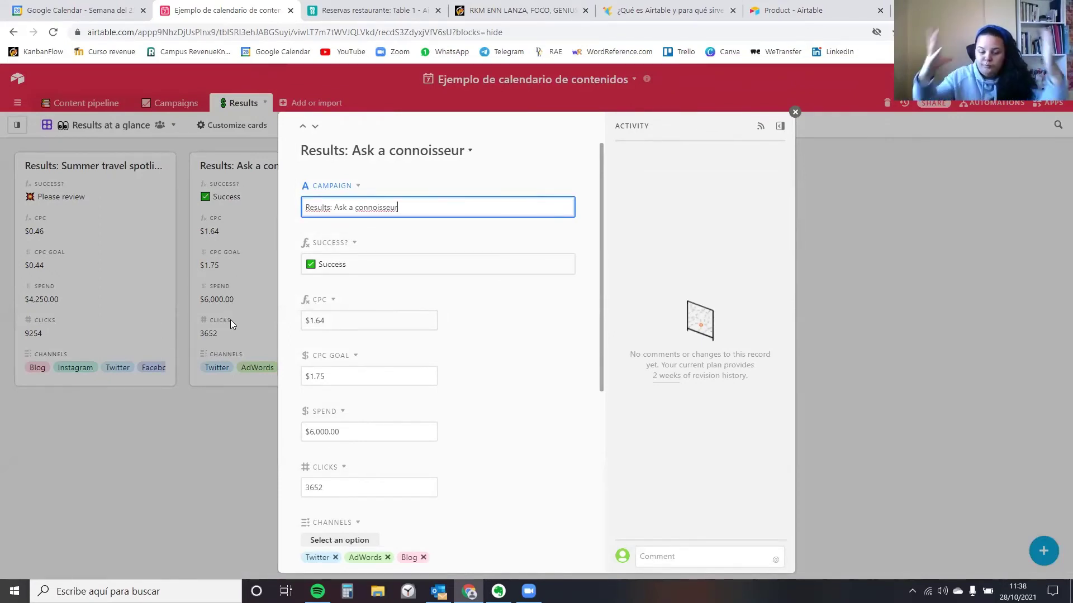
pyautogui.click(138, 430)
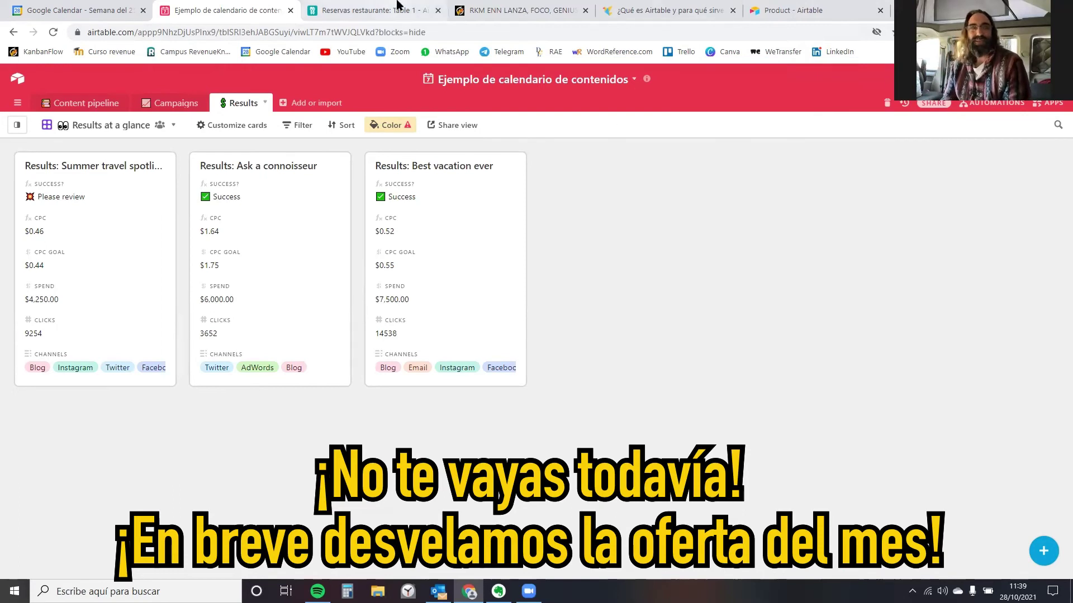
# - Go from the Airtable product page to the home page listing the bases, and open the Templates gallery
pyautogui.click(761, 7)
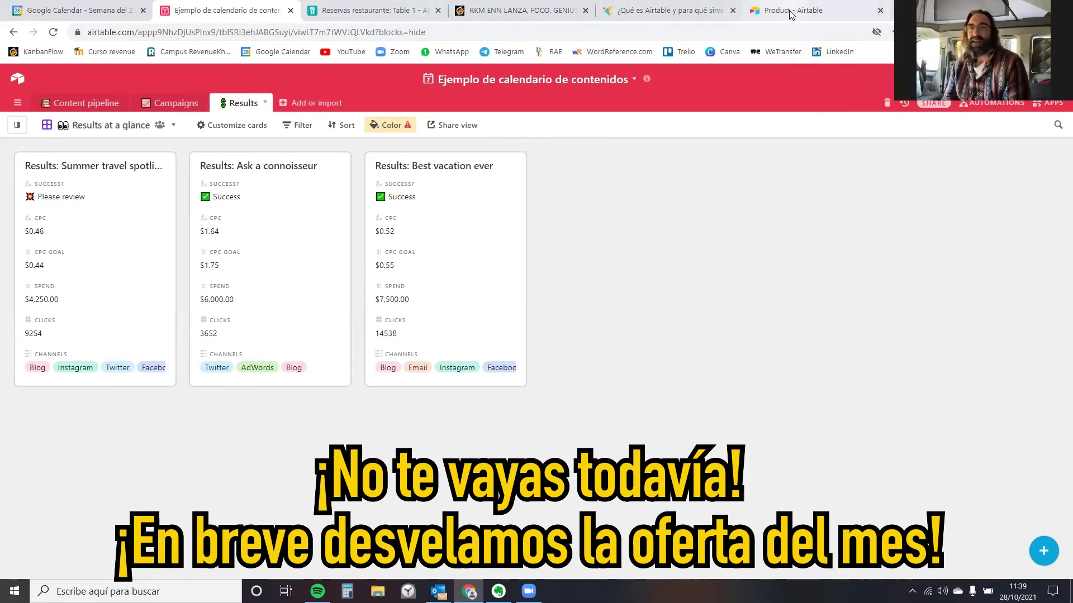
pyautogui.click(227, 86)
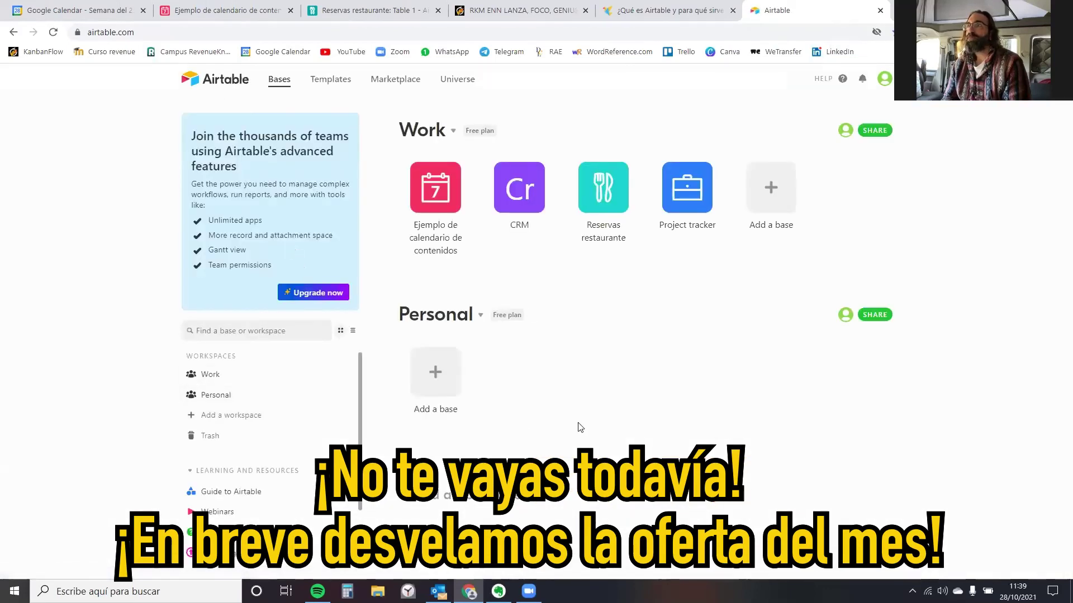
pyautogui.click(331, 81)
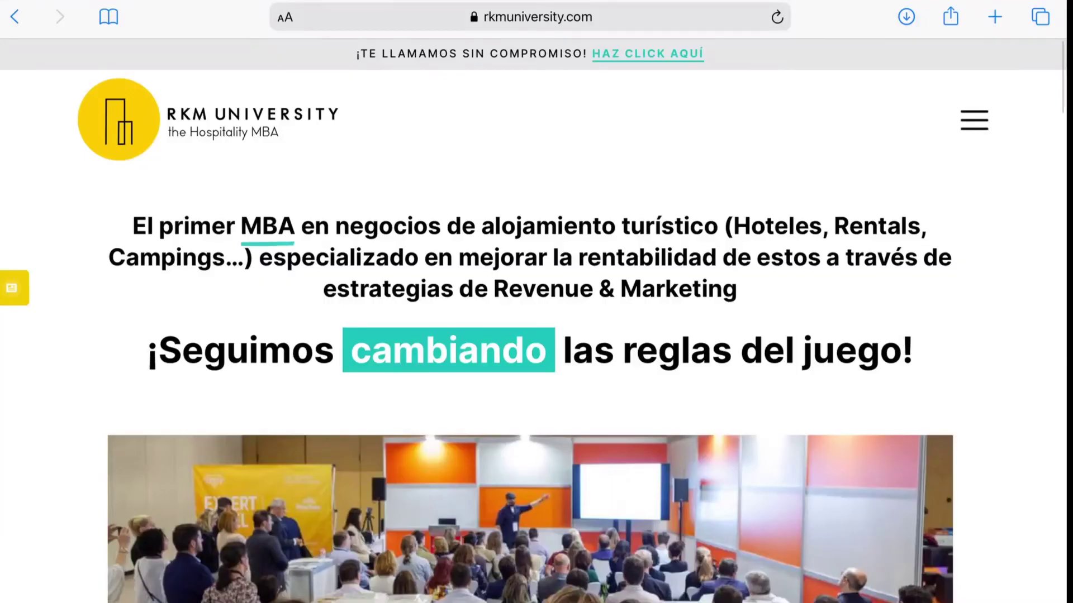
# - Look through the RKM University web page from its introduction down to the Método RKM University section
pyautogui.scroll(-10, 536, 336)
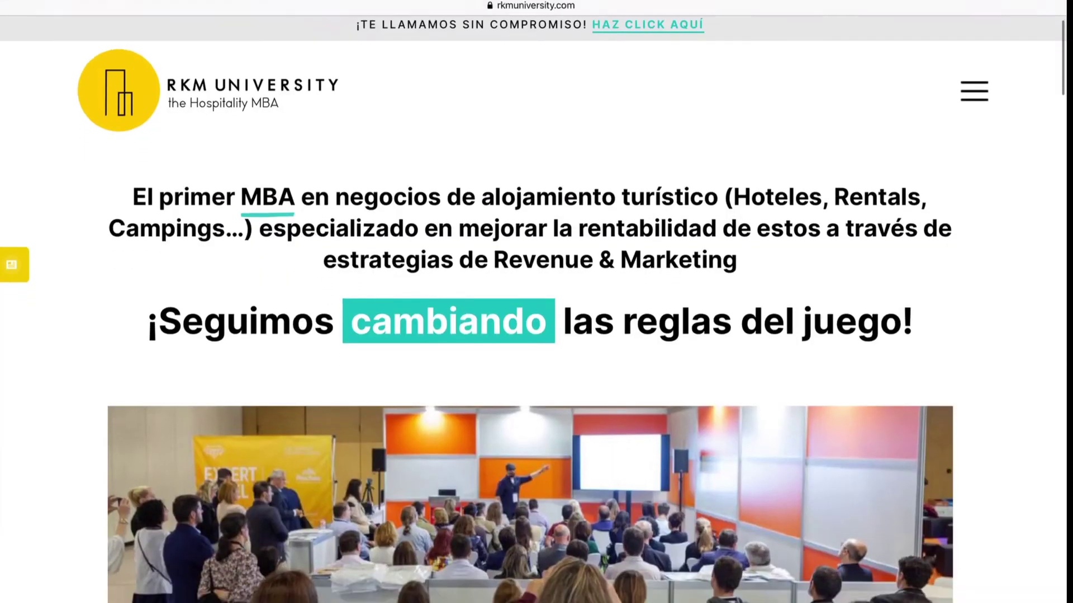
pyautogui.scroll(-10, 537, 335)
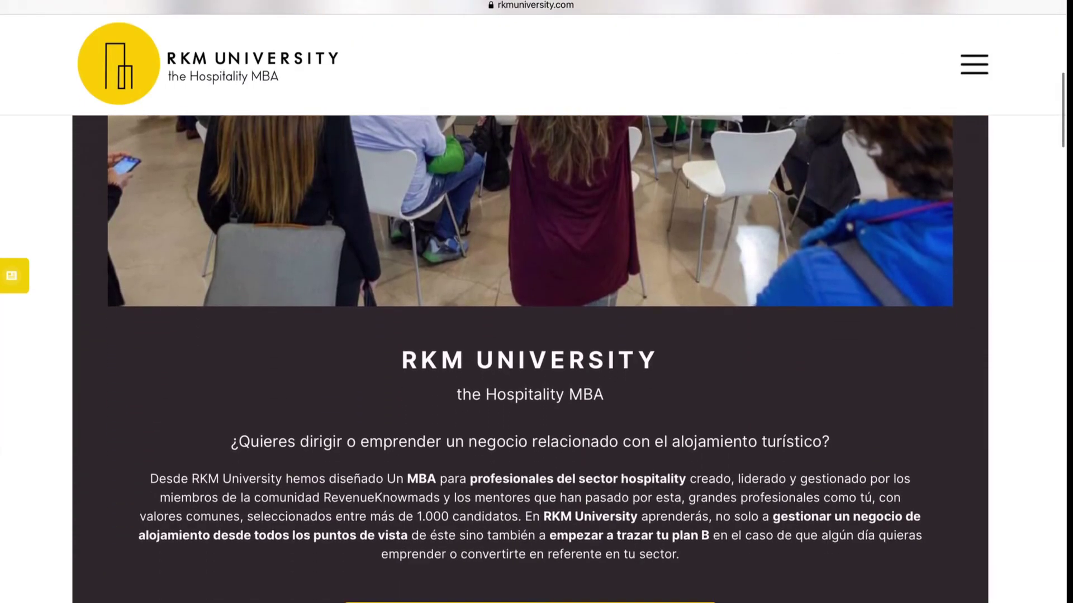
pyautogui.scroll(-4, 537, 335)
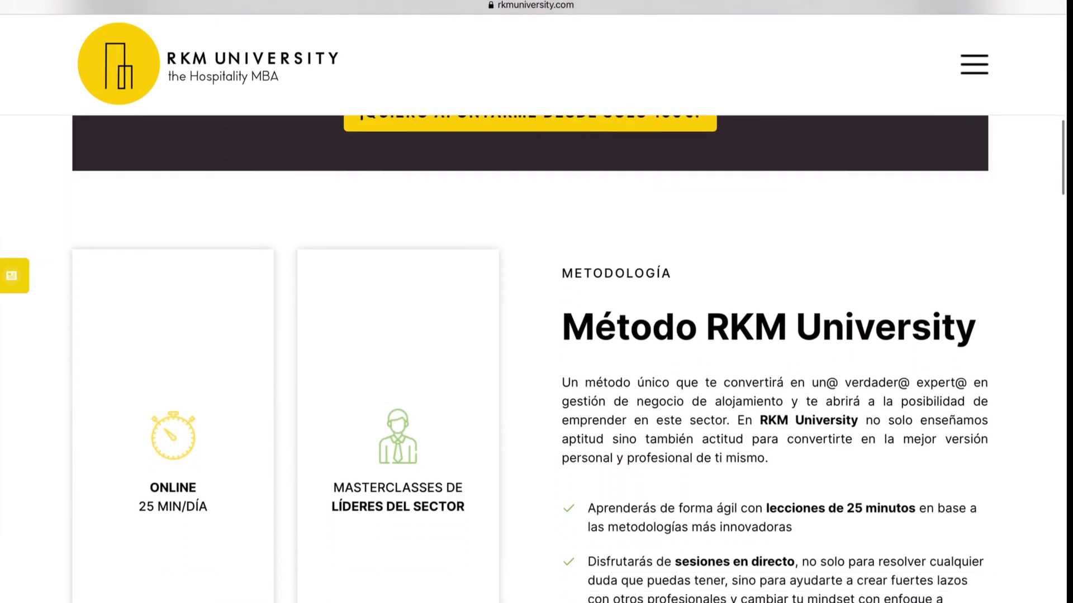